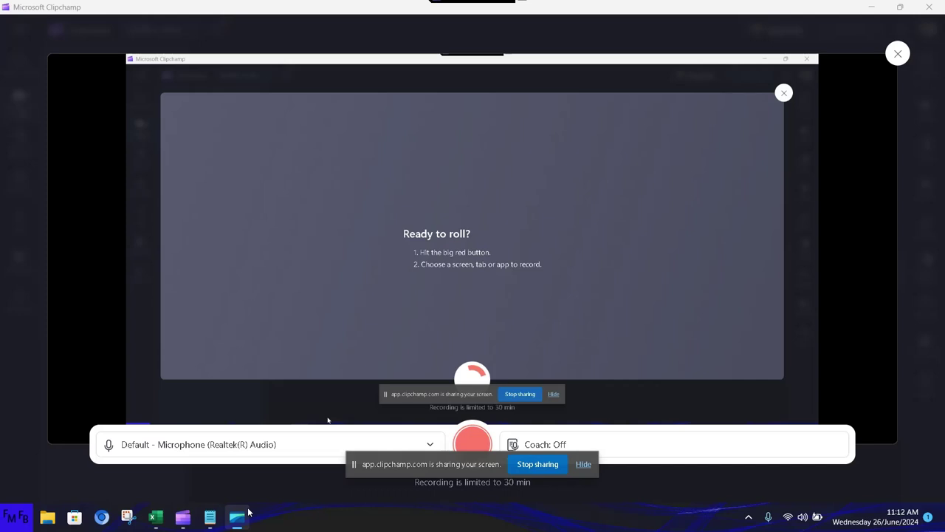
# Minimize Clipchamp so the blank Notepad document is in front.
pyautogui.click(249, 511)
# Type 'In this video, I will show you the easiest way to perform a 2 way lookup in Excel.' plus its Spanish version.
pyautogui.write('I')
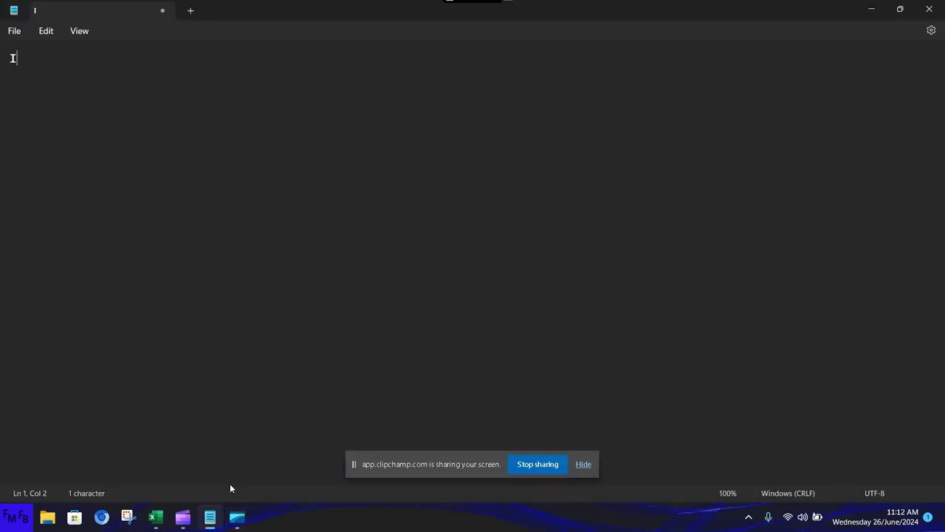
pyautogui.write('n this vid')
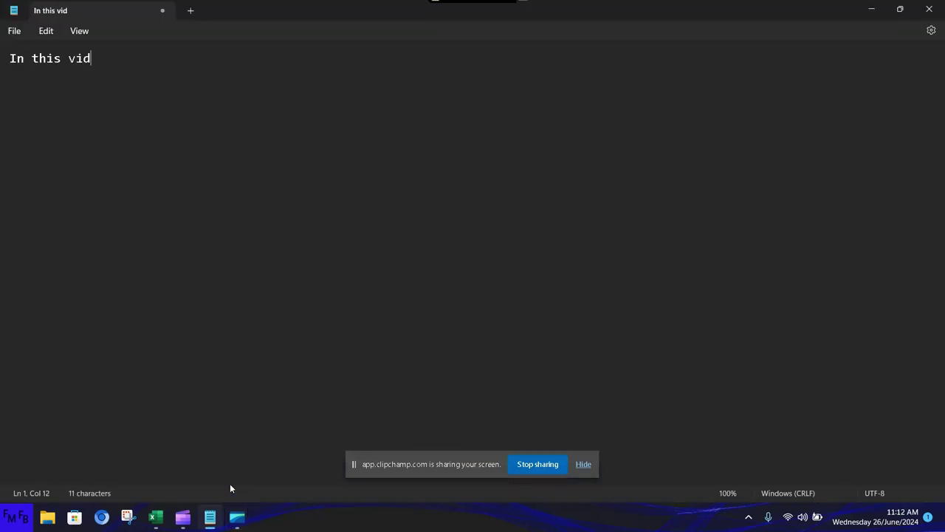
pyautogui.write('eo, I will')
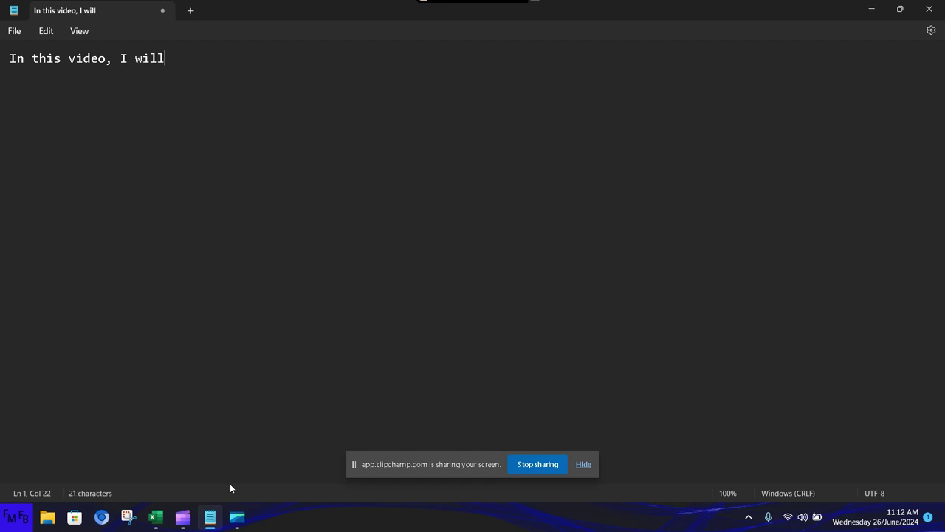
pyautogui.write(' show you ')
pyautogui.write('the easie')
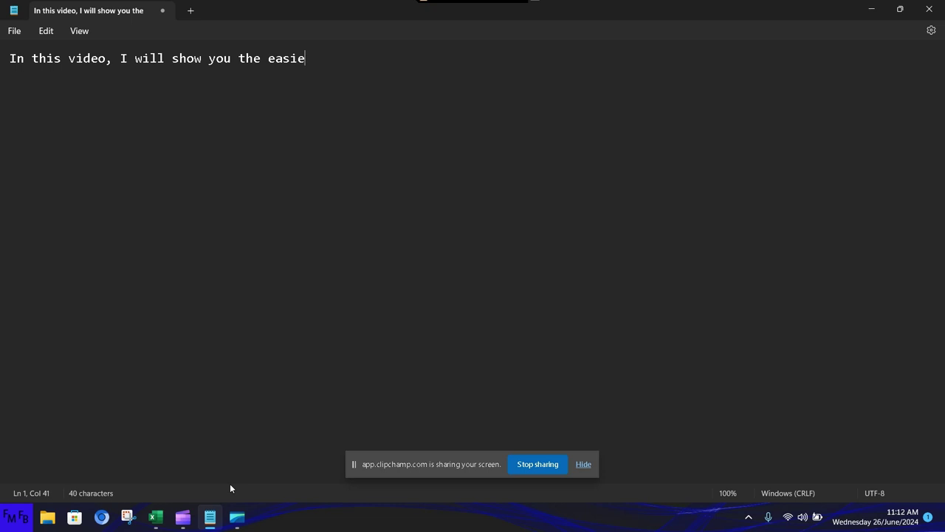
pyautogui.write('st way to')
pyautogui.write(' perform ')
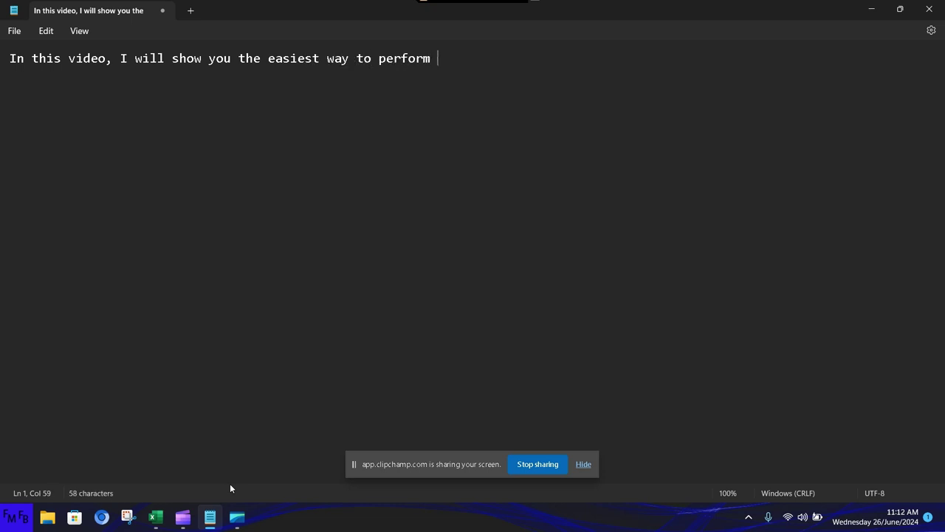
pyautogui.write('a')
pyautogui.write('2 wa')
pyautogui.write('y lookup ')
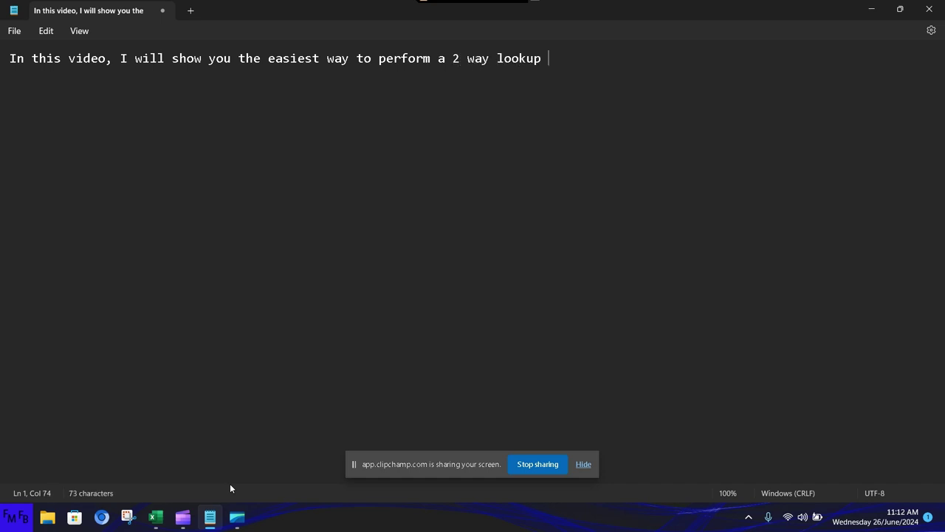
pyautogui.write('in Exce')
pyautogui.write('l.')
pyautogui.write('/En este')
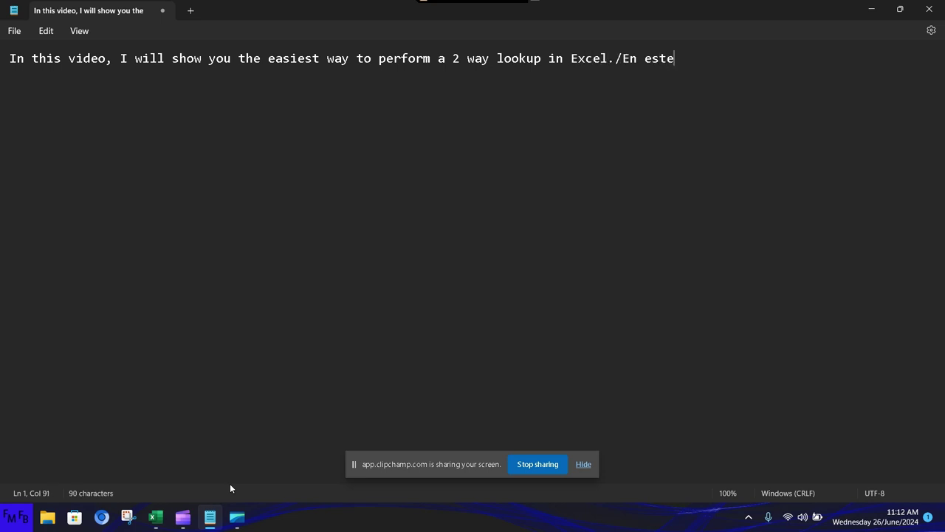
pyautogui.write(' video, t')
pyautogui.press('BackSpace')
pyautogui.write('yo les mos')
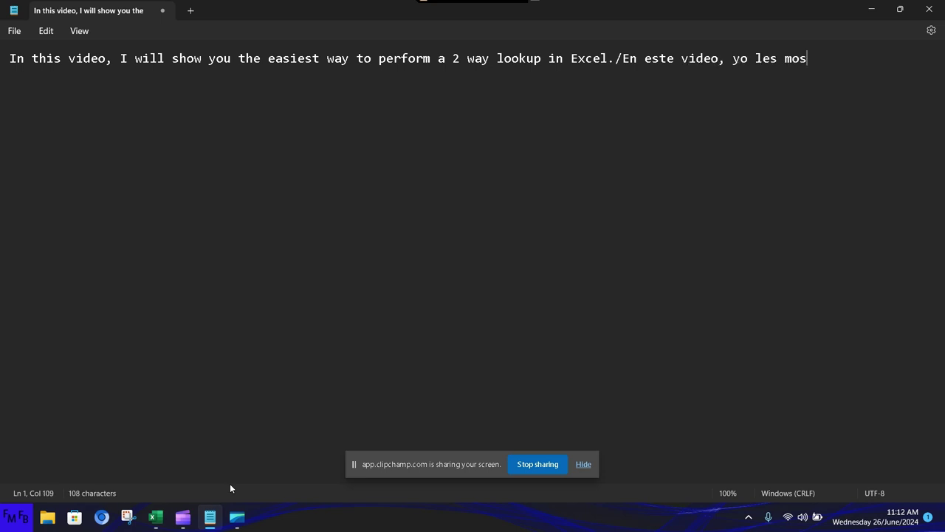
pyautogui.write('traré ')
pyautogui.write('la forma ')
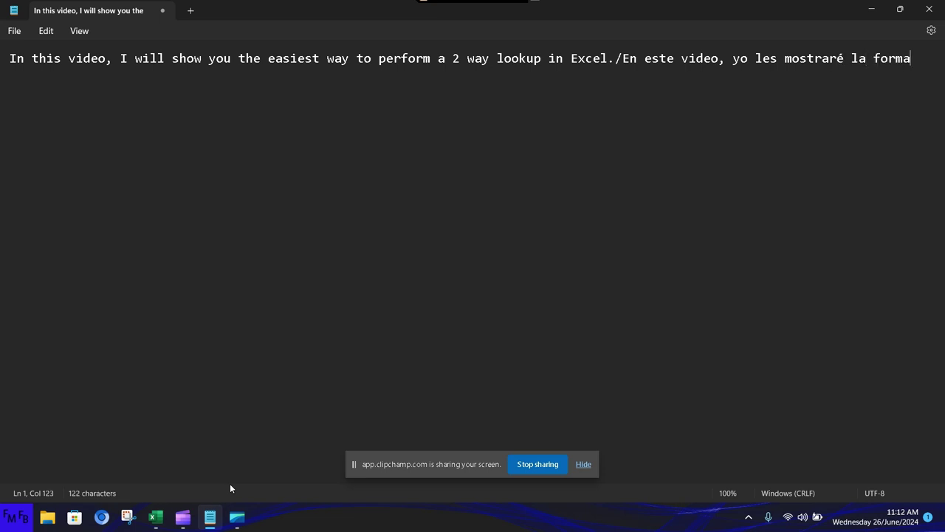
pyautogui.write('m')
pyautogui.write('ás f')
pyautogui.write('ácil d')
pyautogui.write('e hacer u')
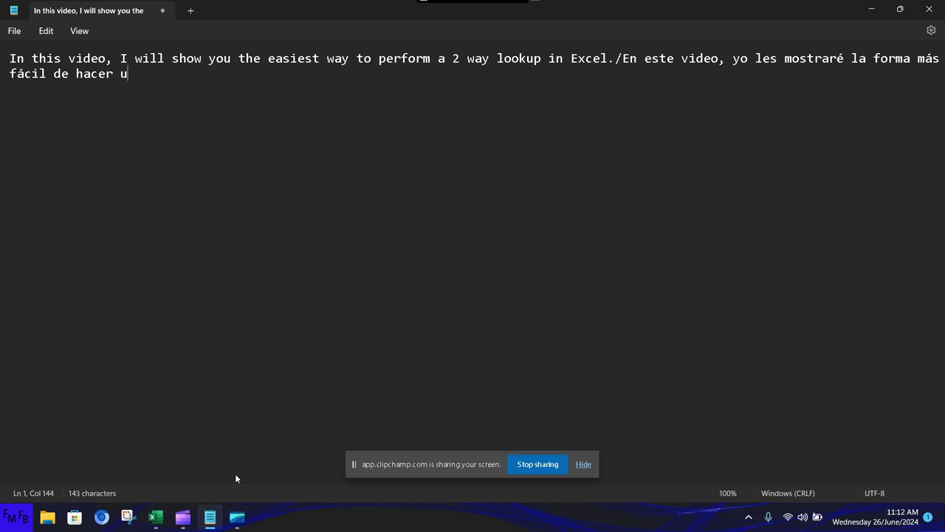
pyautogui.write('na busqu')
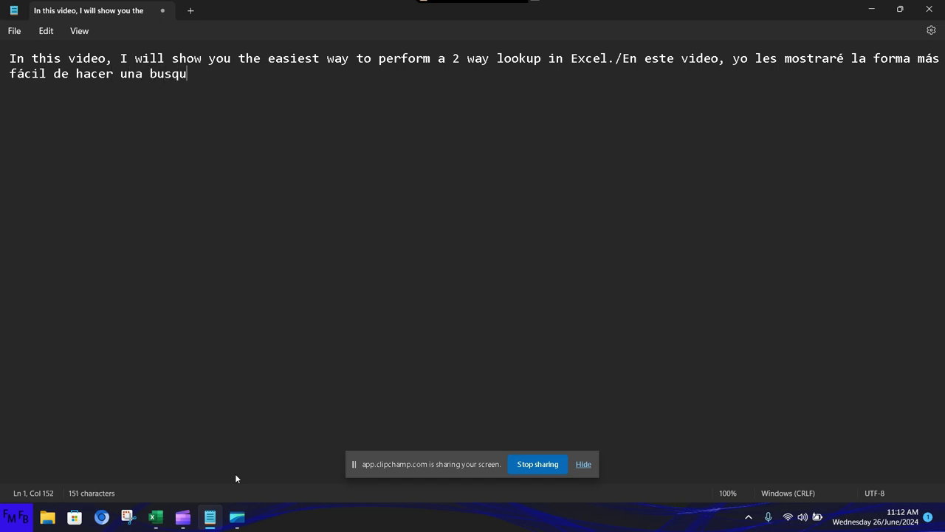
pyautogui.write('eda en ')
pyautogui.write('2 ejes en ')
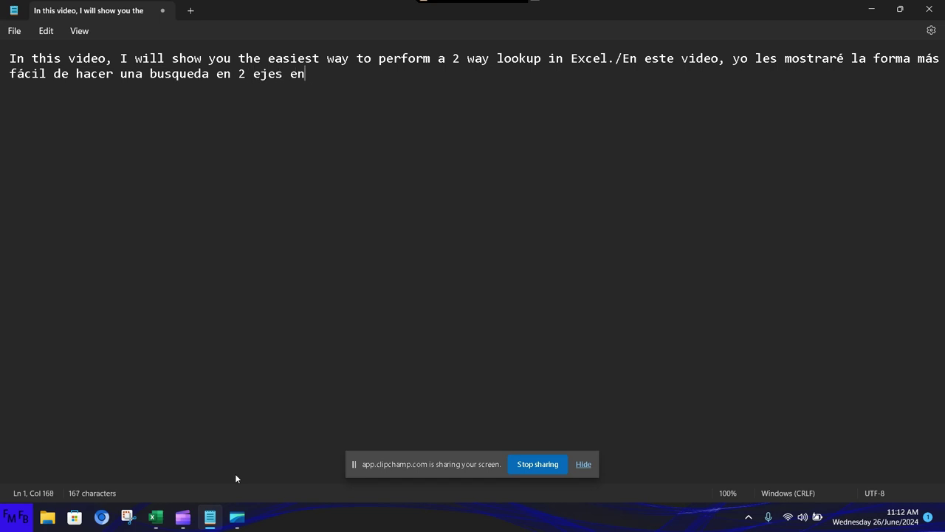
pyautogui.write('Excel.')
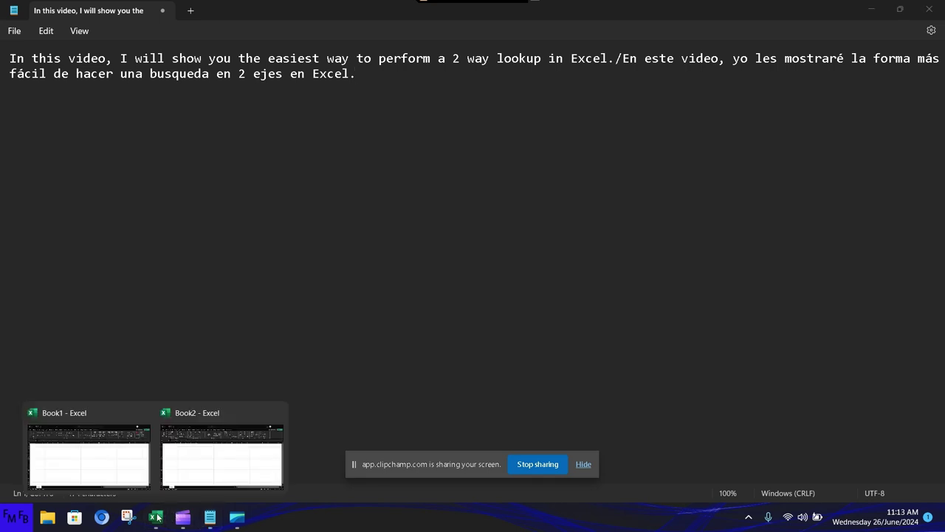
# In the Book2 workbook, enter the names Pedro, Pablo, Maria and Carmen in A2:A5.
pyautogui.moveTo(156, 517)
pyautogui.click(184, 465)
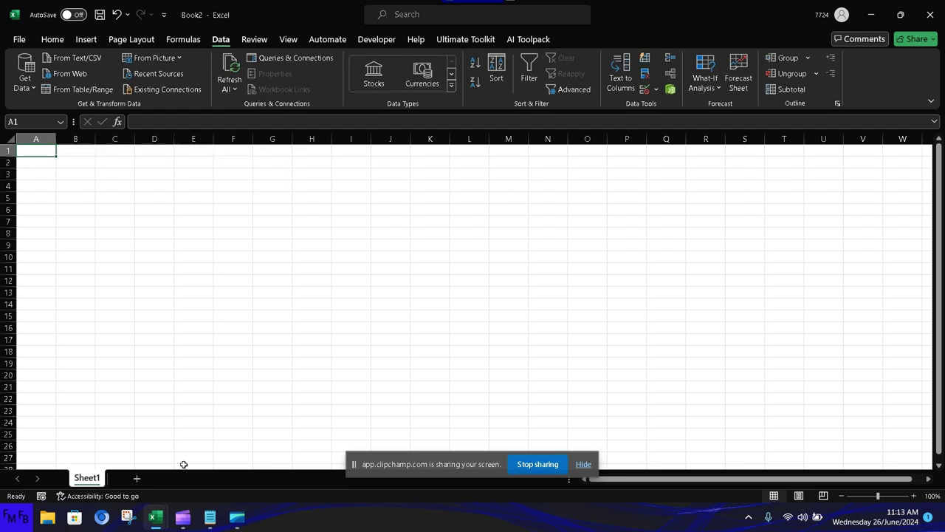
pyautogui.press('Down')
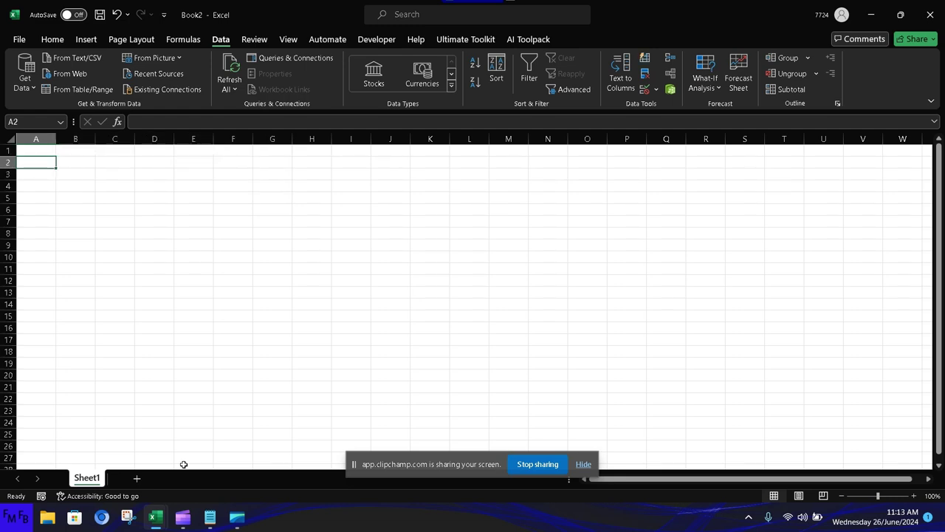
pyautogui.write('Pedro')
pyautogui.press('Return')
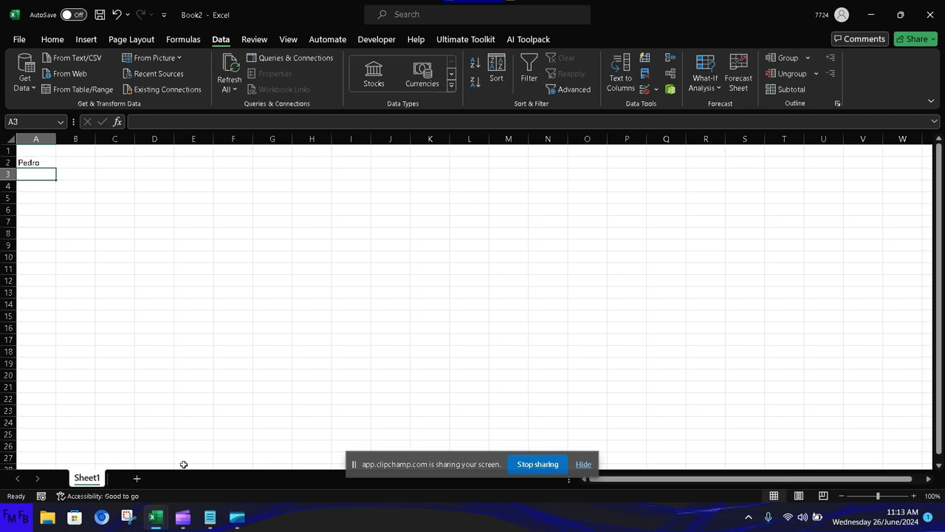
pyautogui.write('Pablo')
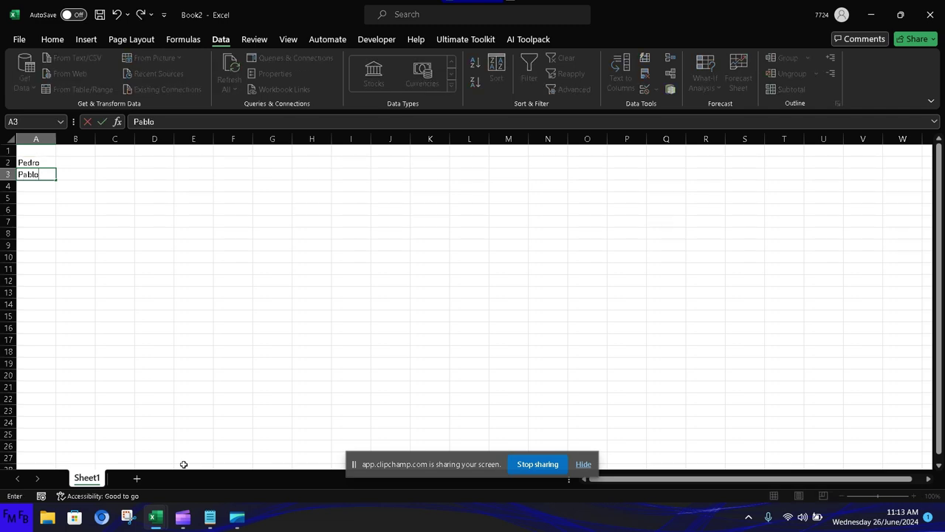
pyautogui.press('Return')
pyautogui.write('Mar')
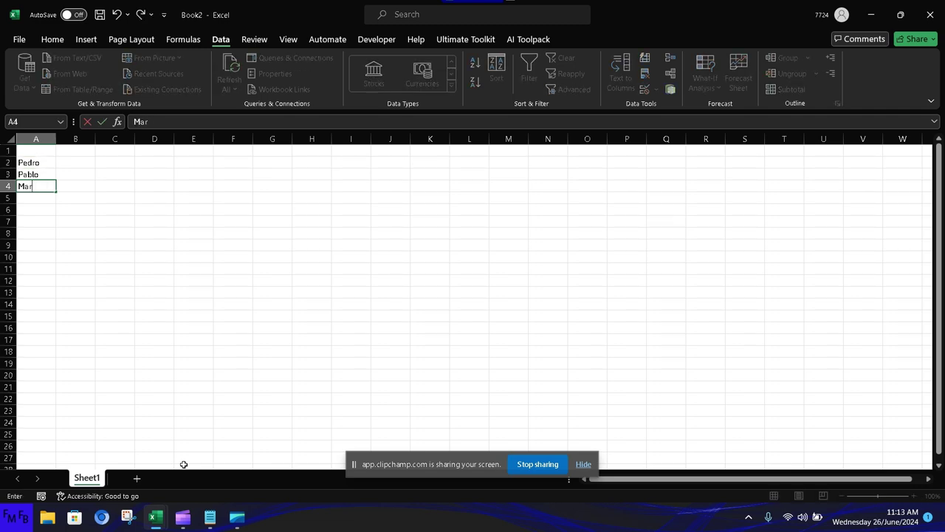
pyautogui.write('ia')
pyautogui.press('Return')
pyautogui.write('Ca')
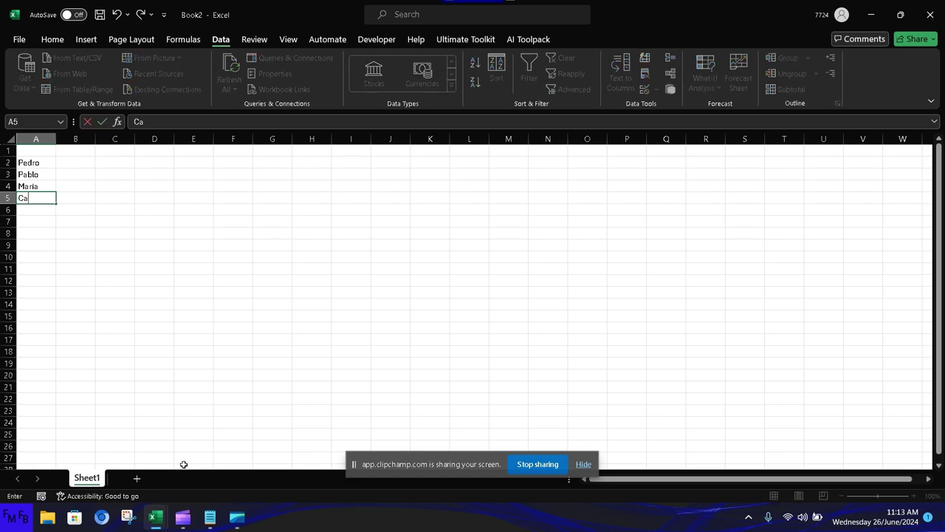
pyautogui.write('rmen')
pyautogui.press('Up')
pyautogui.press('Up')
pyautogui.press('Up')
pyautogui.press('Up')
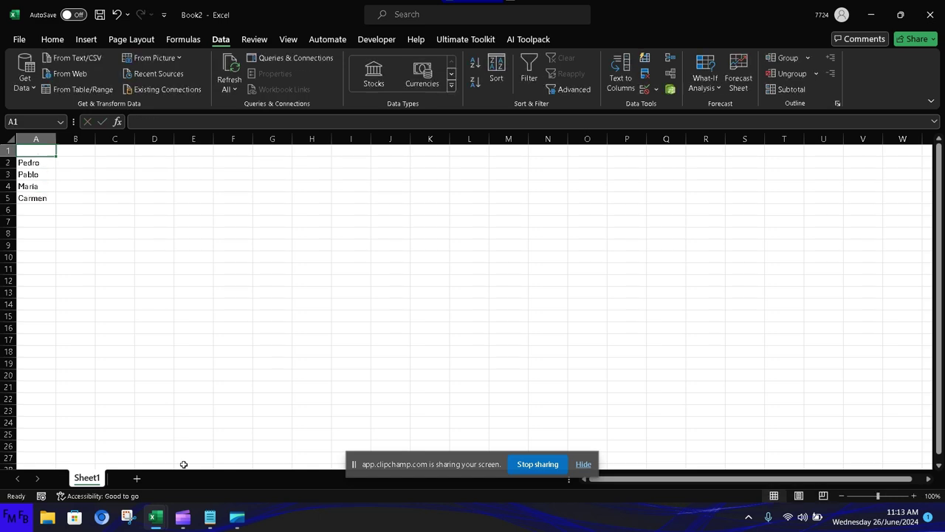
# Enter the month headers Jan, Feb, Mar and Apr in B1:E1.
pyautogui.press('Right')
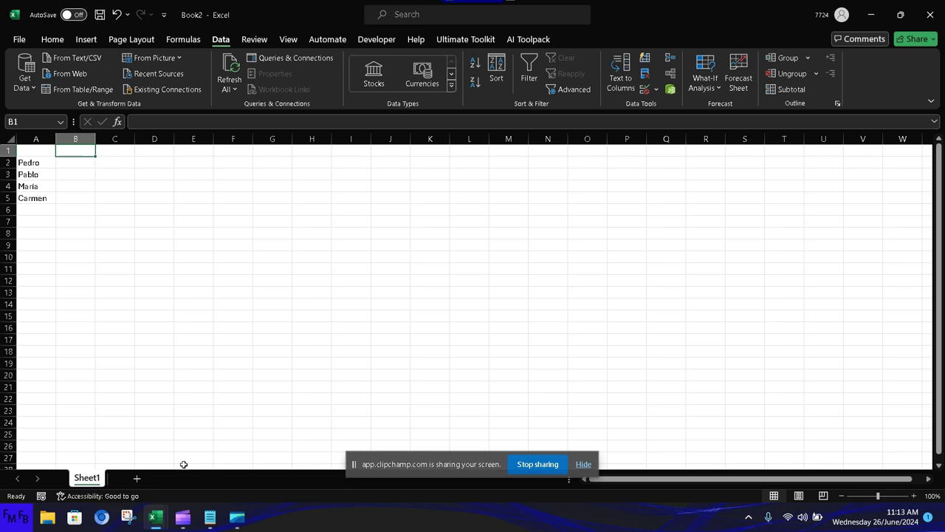
pyautogui.write('Jan')
pyautogui.press('Tab')
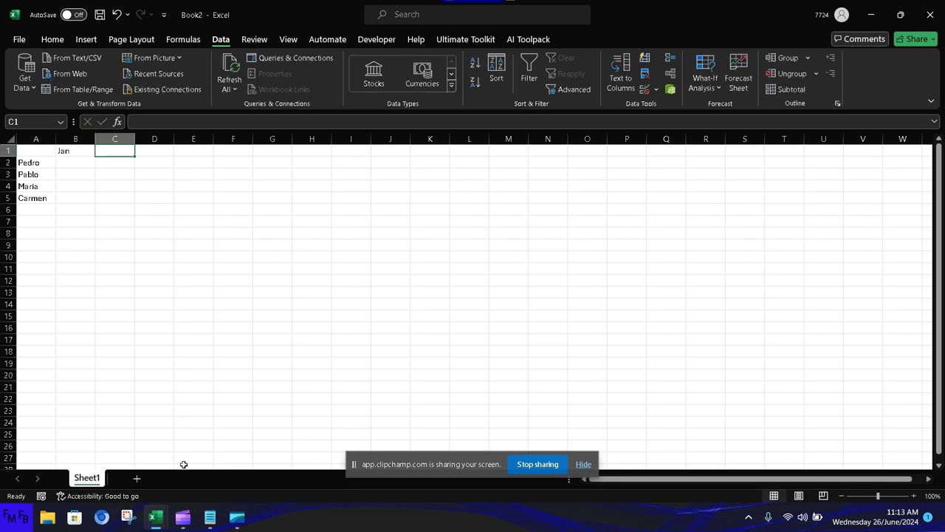
pyautogui.write('F')
pyautogui.press('BackSpace')
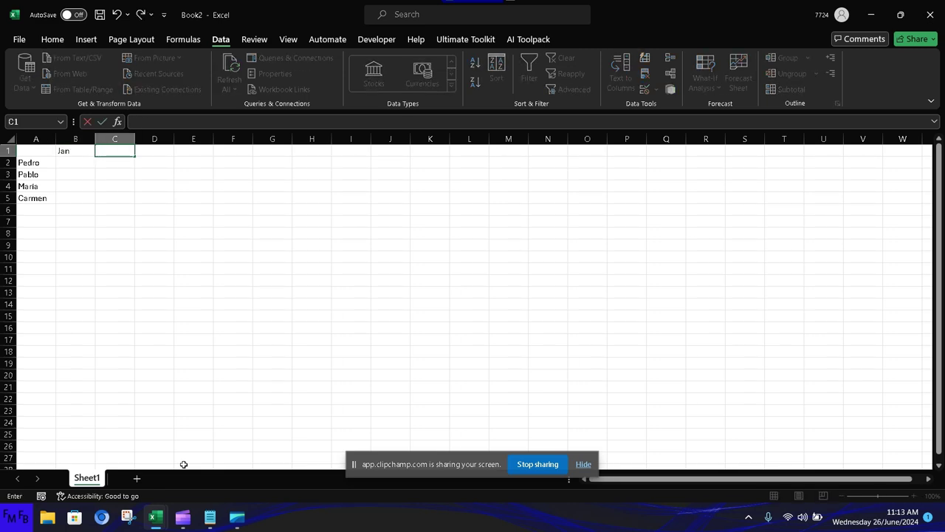
pyautogui.write('Feb')
pyautogui.press('Tab')
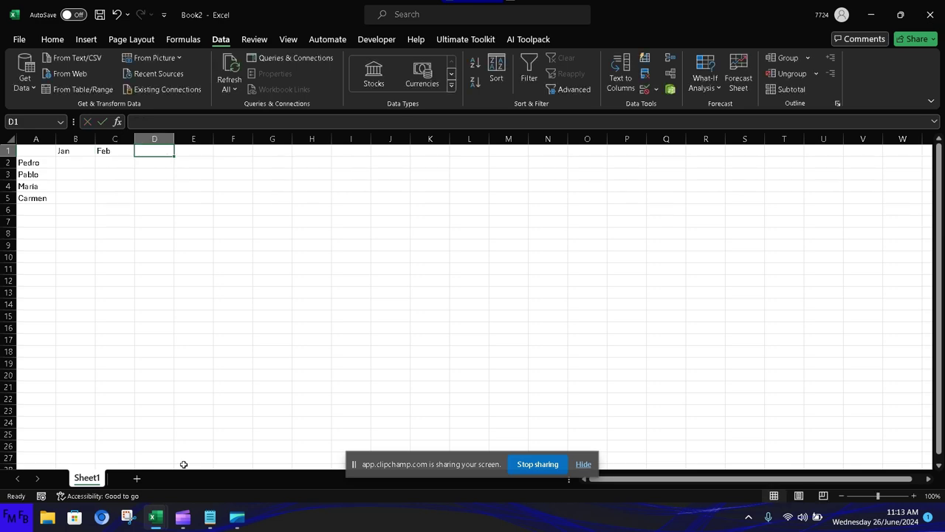
pyautogui.write('Mar')
pyautogui.press('Tab')
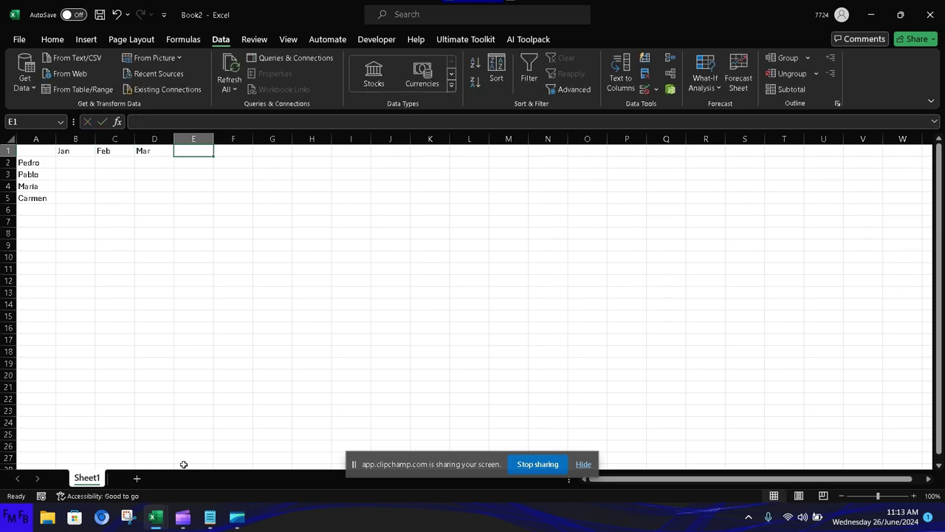
pyautogui.write('Apr')
pyautogui.press('Tab')
pyautogui.write('M')
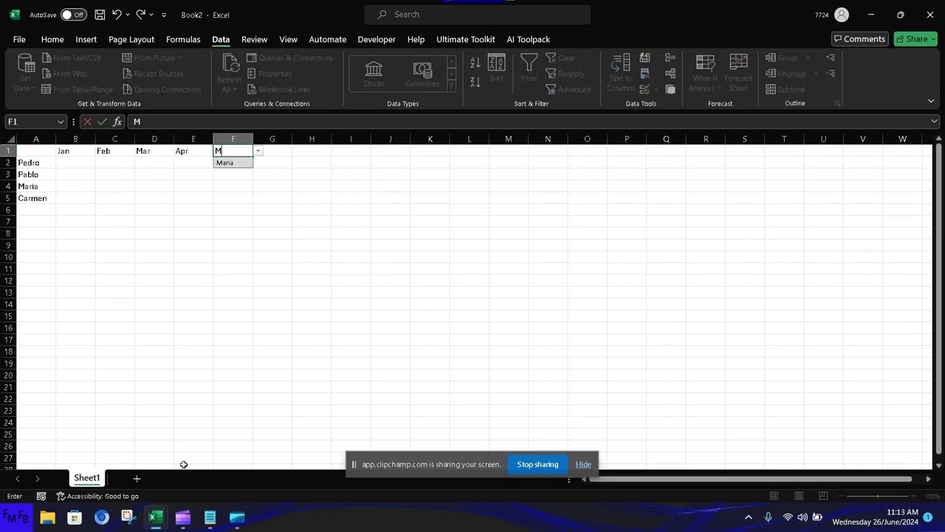
pyautogui.write('a')
pyautogui.press('Escape')
pyautogui.press('Escape')
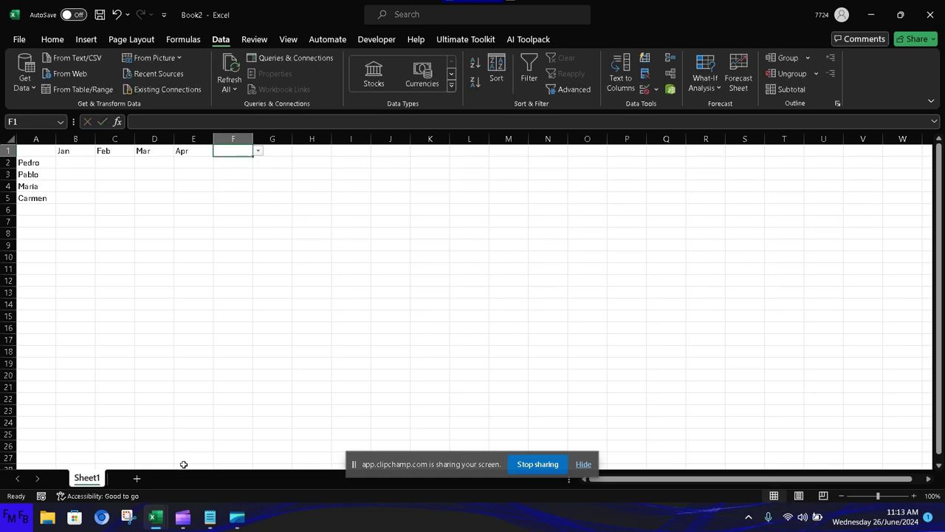
# Reset the data validation on F1:F12 to Allow: Any value.
pyautogui.keyDown('shift'); pyautogui.click(239, 280); pyautogui.keyUp('shift')
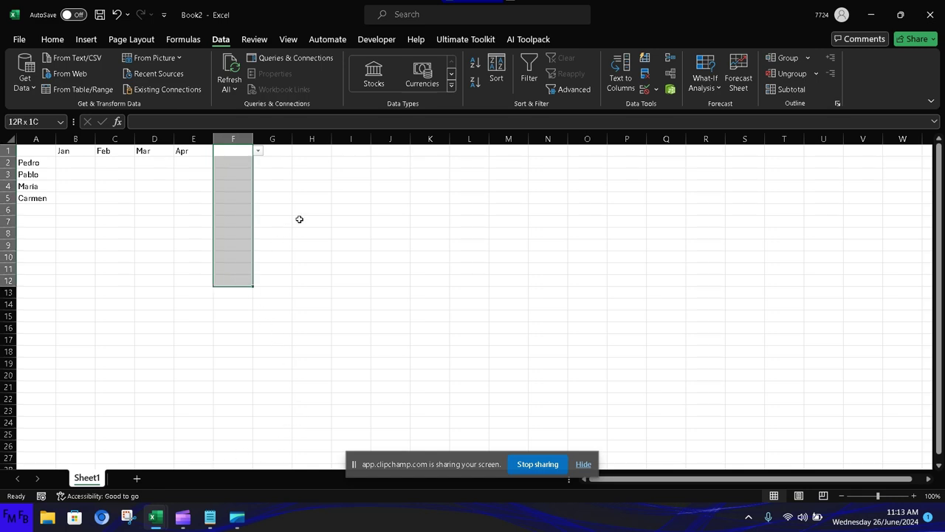
pyautogui.click(655, 89)
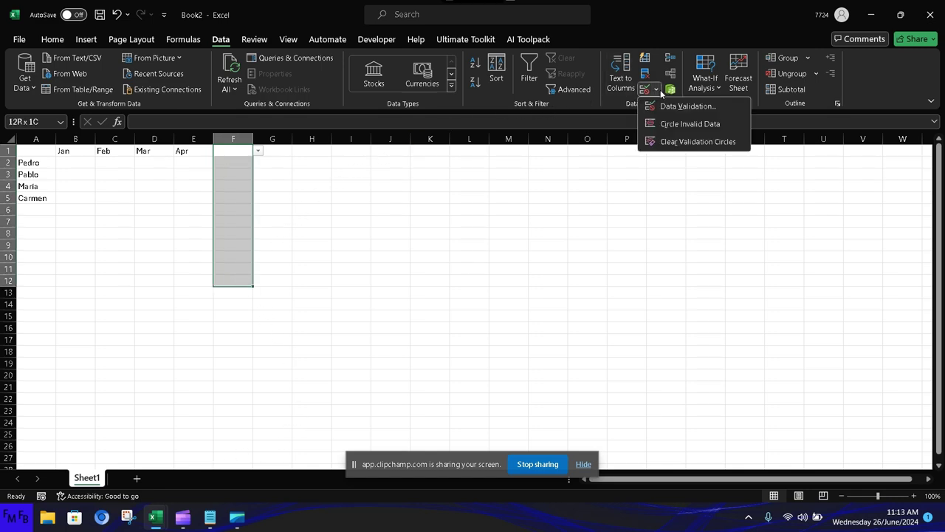
pyautogui.click(659, 104)
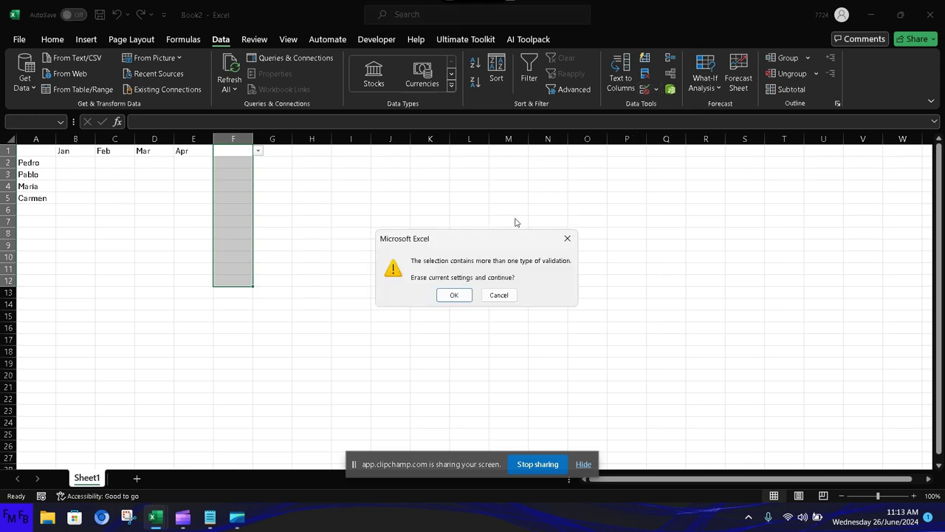
pyautogui.click(447, 299)
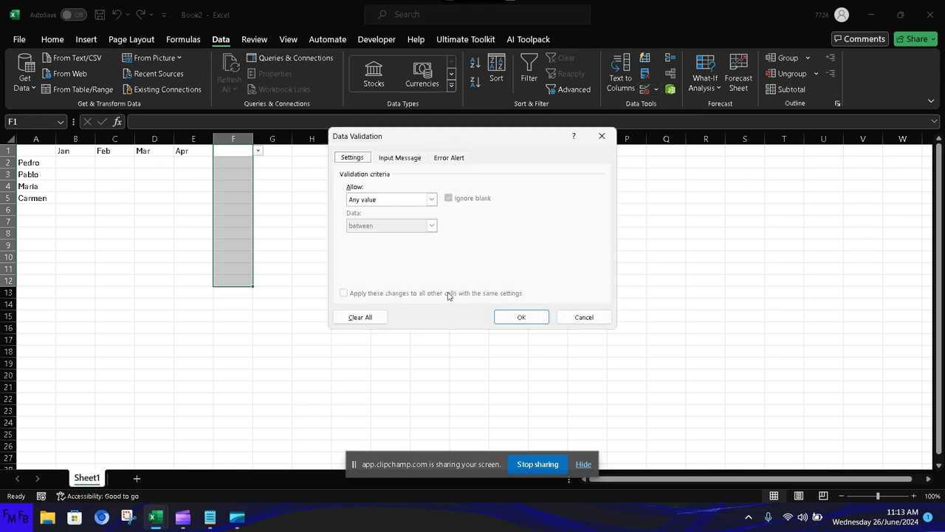
pyautogui.click(431, 199)
pyautogui.click(422, 212)
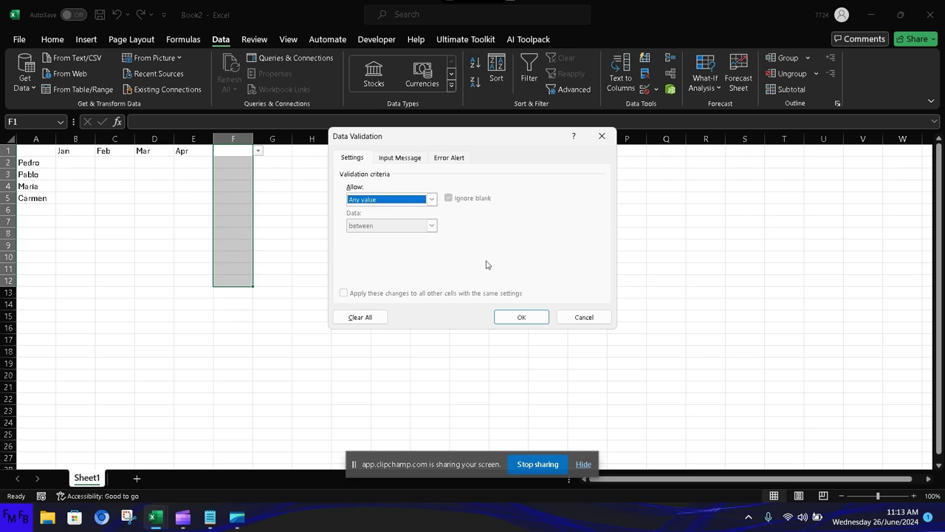
pyautogui.click(523, 316)
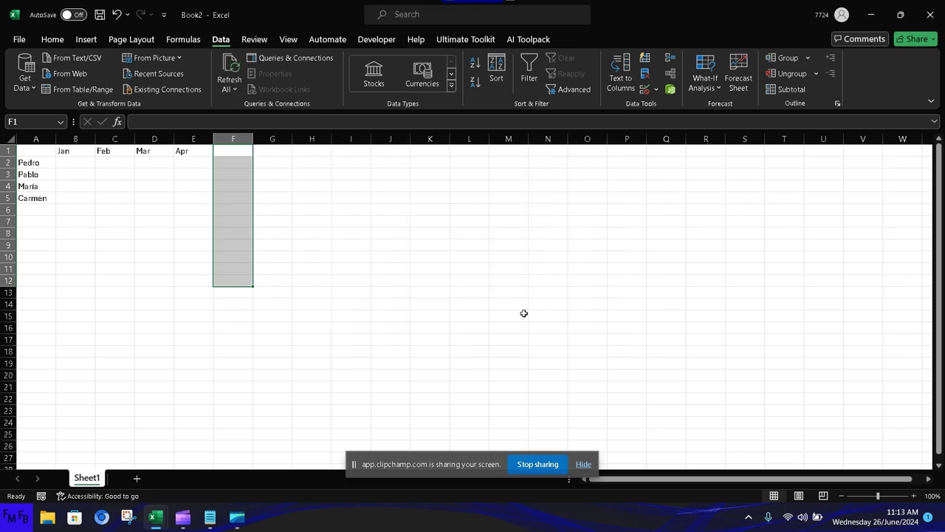
# Enter =RANDBETWEEN(10000,20000) into every cell of B2:E5 at once.
pyautogui.click(79, 164)
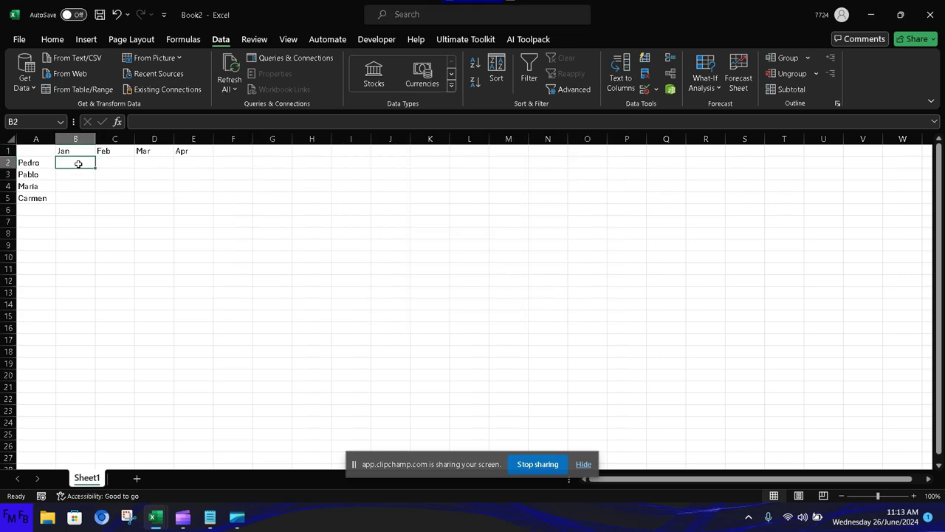
pyautogui.hotkey('shift', 'Down')
pyautogui.hotkey('shift', 'Down')
pyautogui.hotkey('shift', 'Down')
pyautogui.hotkey('shift', 'Right')
pyautogui.hotkey('shift', 'Right')
pyautogui.hotkey('shift', 'Right')
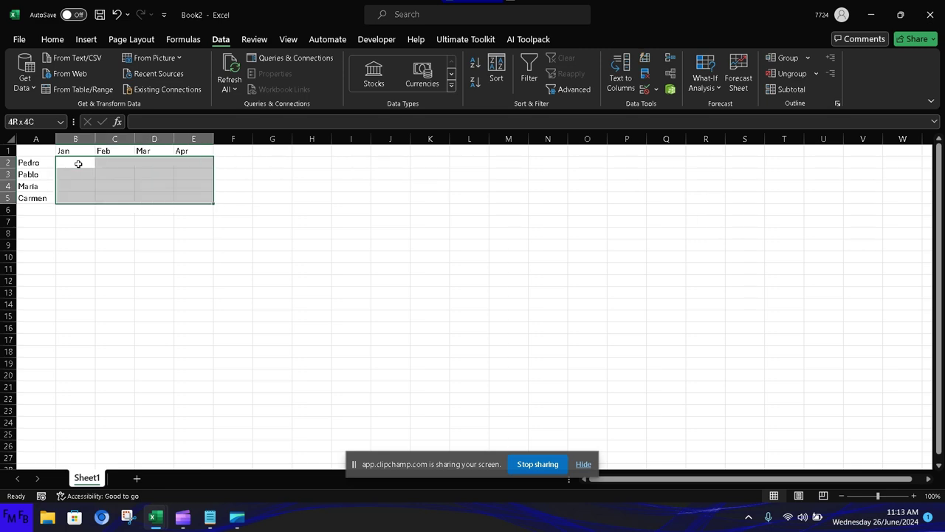
pyautogui.write('=ra')
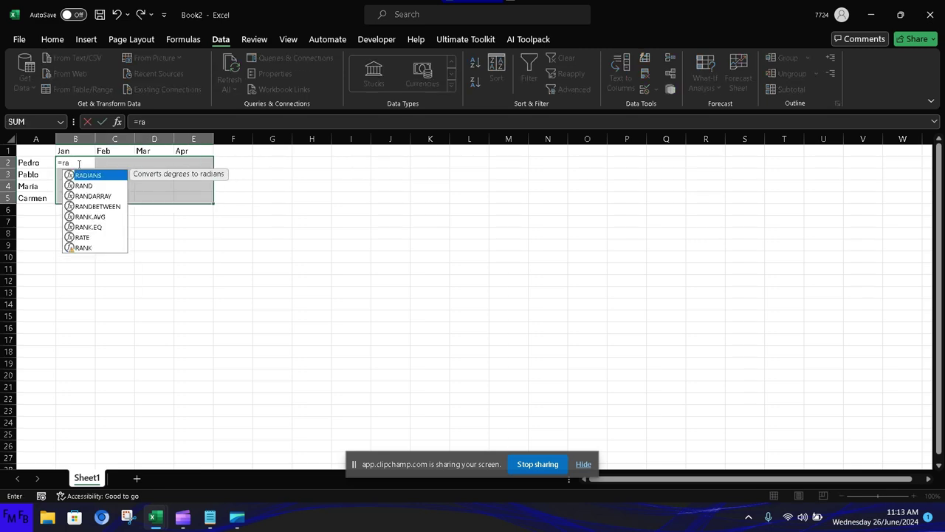
pyautogui.write('ndbe')
pyautogui.press('Tab')
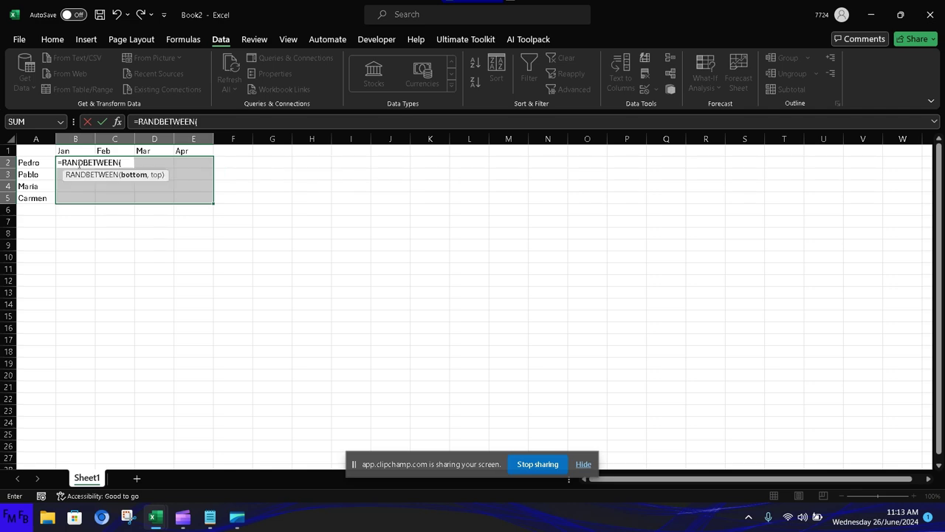
pyautogui.write('1000')
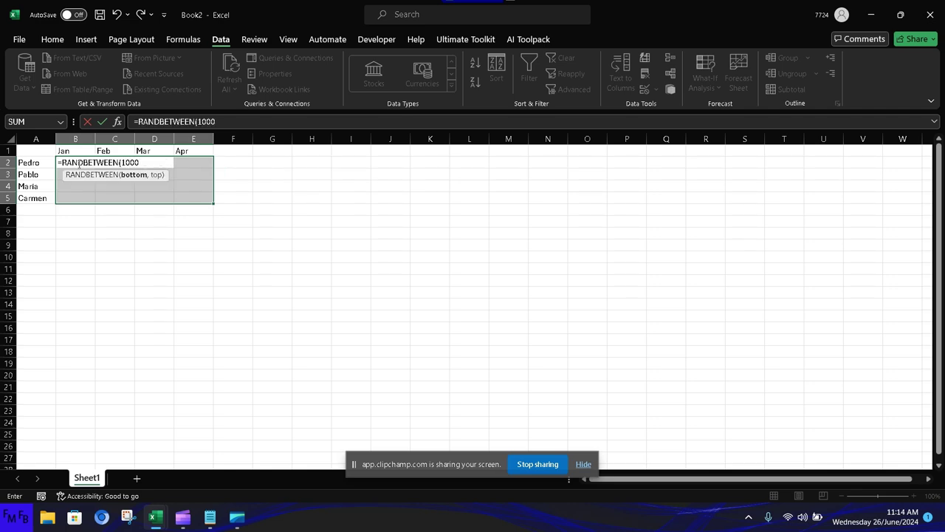
pyautogui.write('0')
pyautogui.write(',2000')
pyautogui.write('0')
pyautogui.hotkey('ctrl', 'Return')
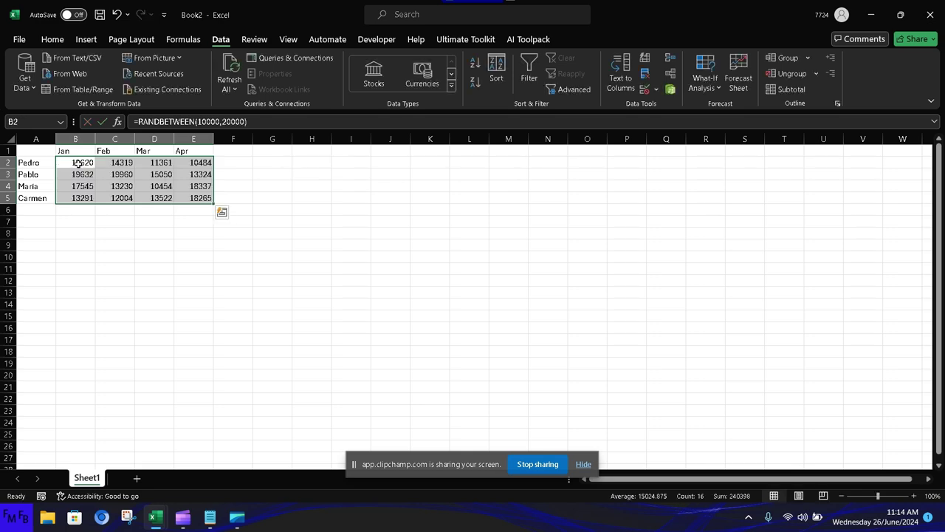
pyautogui.press('Up')
pyautogui.press('Right')
pyautogui.press('Right')
# Give G1 list validation with the source =$A$2:$A$5 to select names.
pyautogui.press('Right')
pyautogui.press('Right')
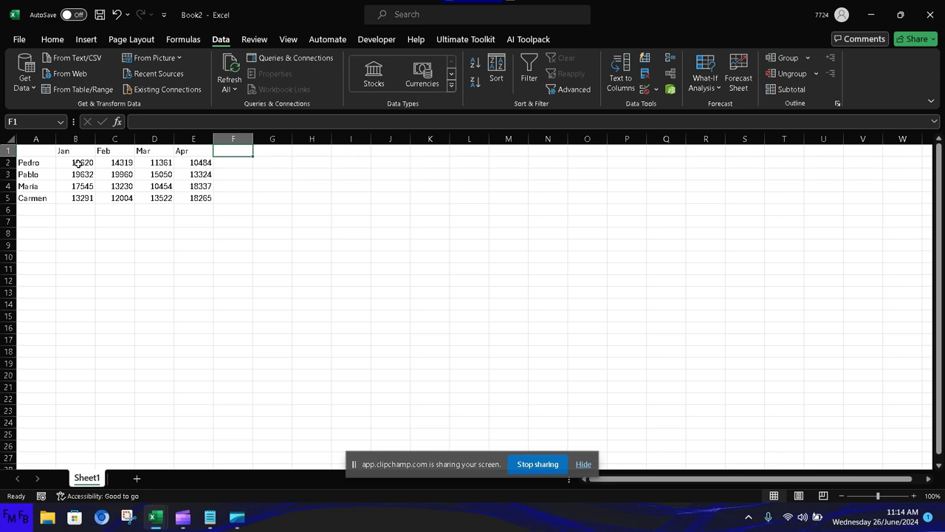
pyautogui.press('Right')
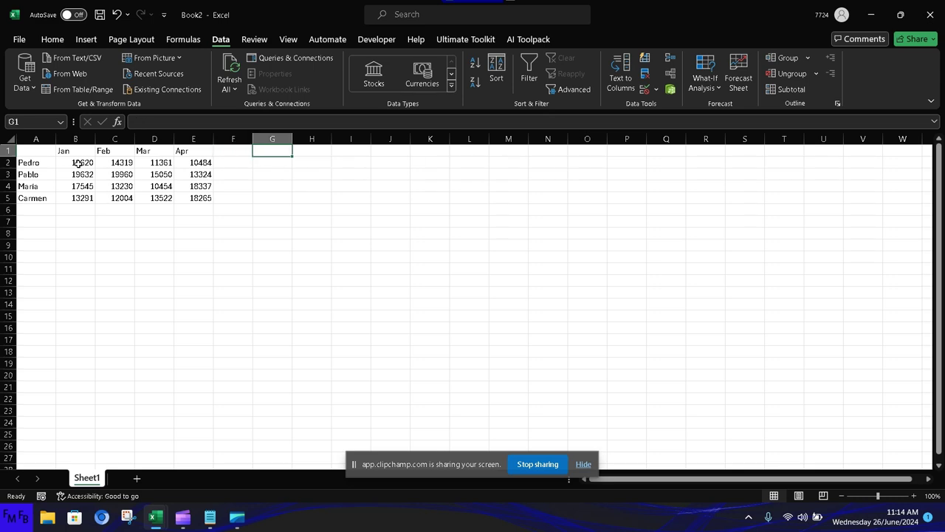
pyautogui.click(643, 92)
pyautogui.click(432, 200)
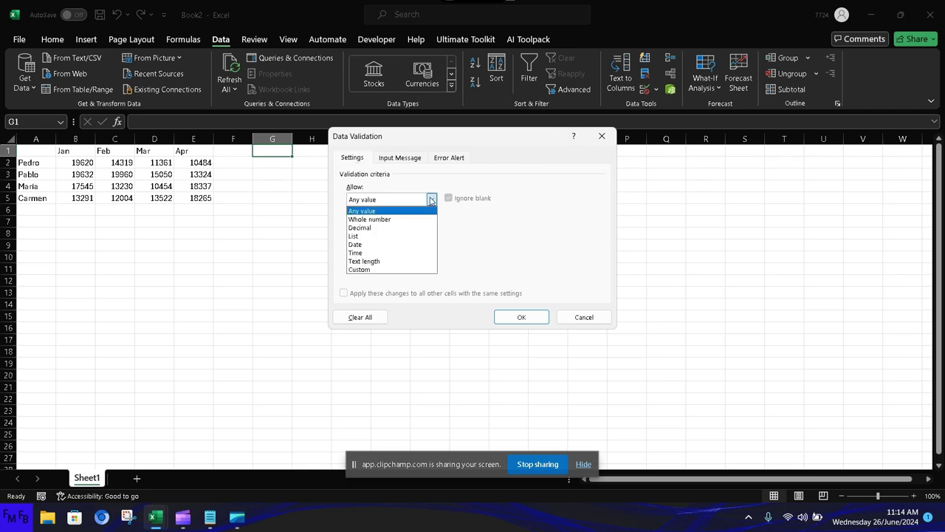
pyautogui.click(401, 236)
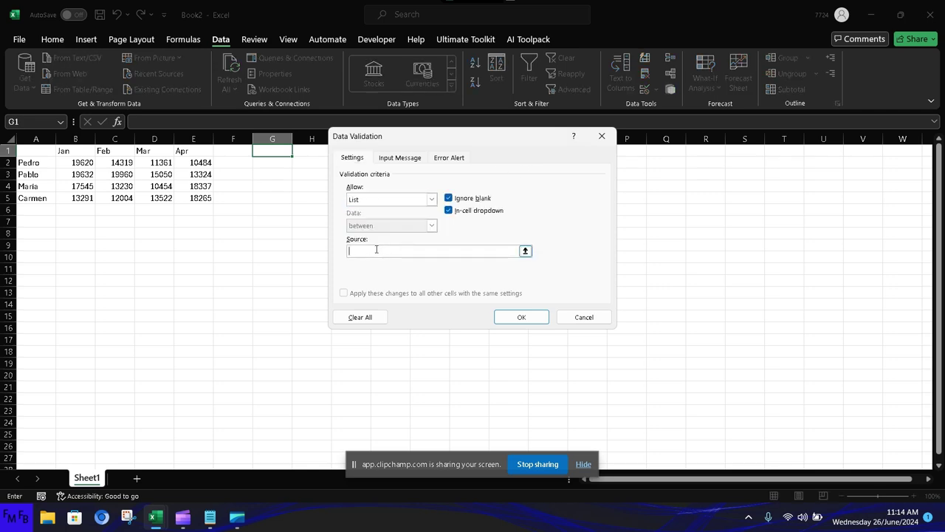
pyautogui.moveTo(52, 162); pyautogui.dragTo(37, 197)
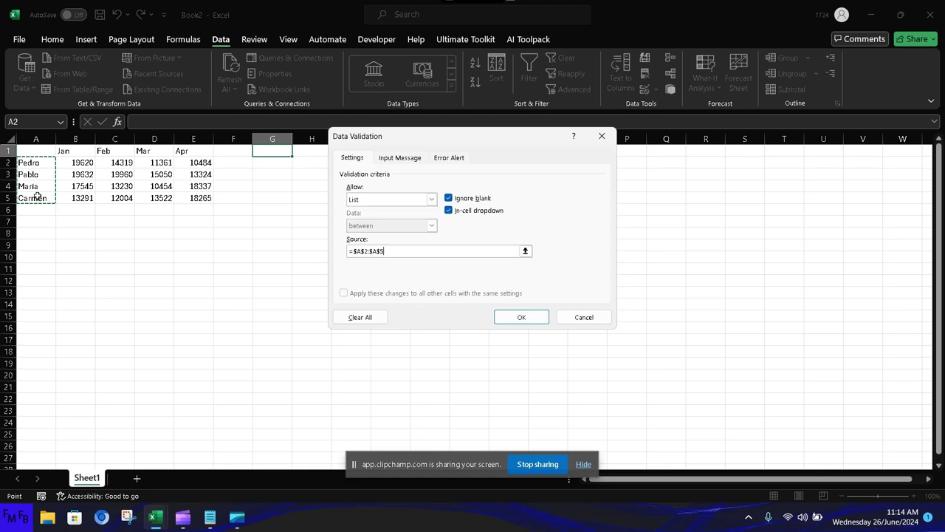
pyautogui.press('Return')
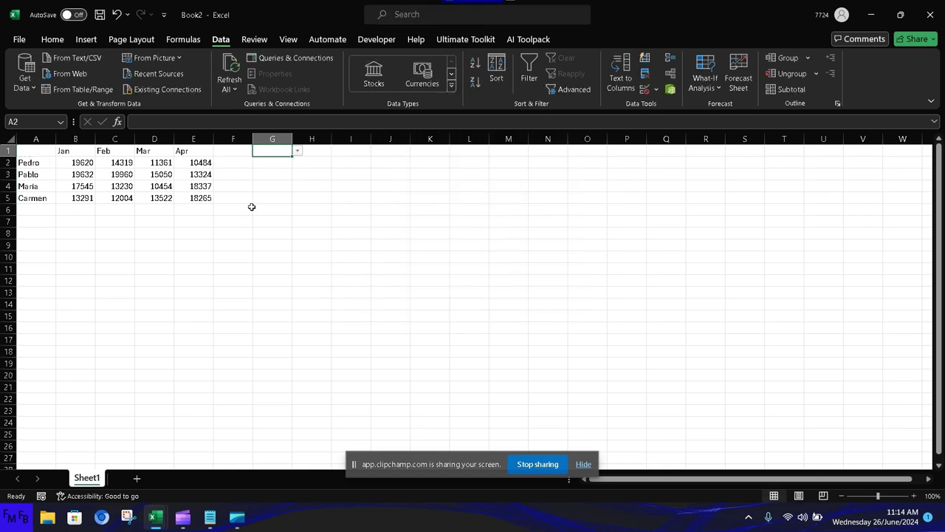
# Give G2 list validation with the source =$B$1:$E$1 to select months.
pyautogui.click(272, 163)
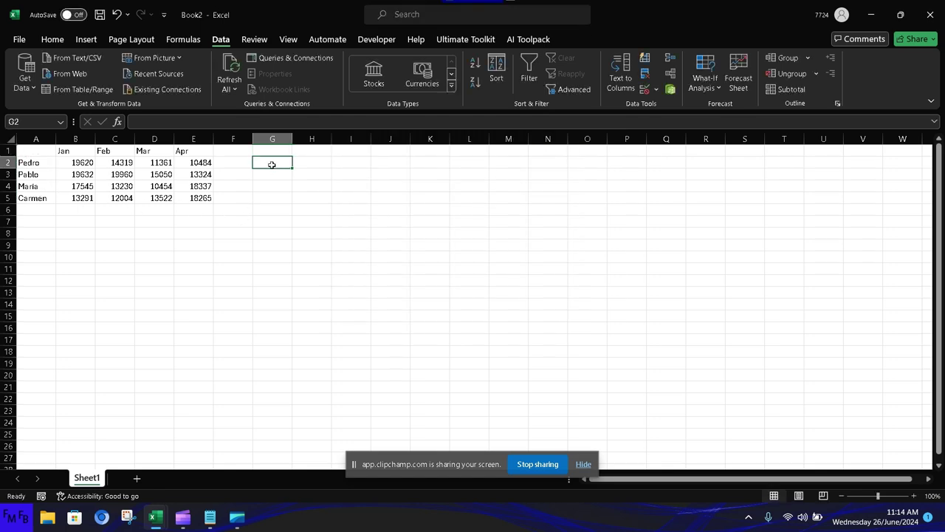
pyautogui.click(646, 94)
pyautogui.click(432, 199)
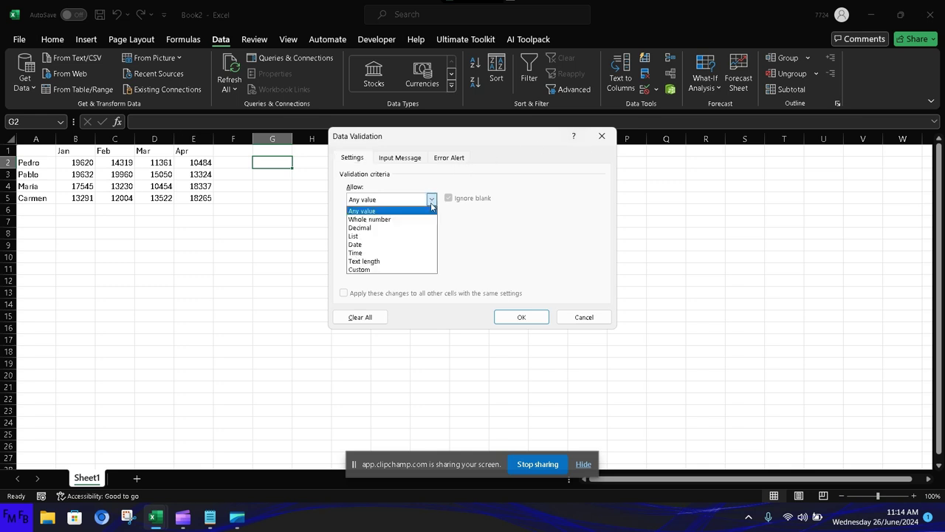
pyautogui.click(397, 237)
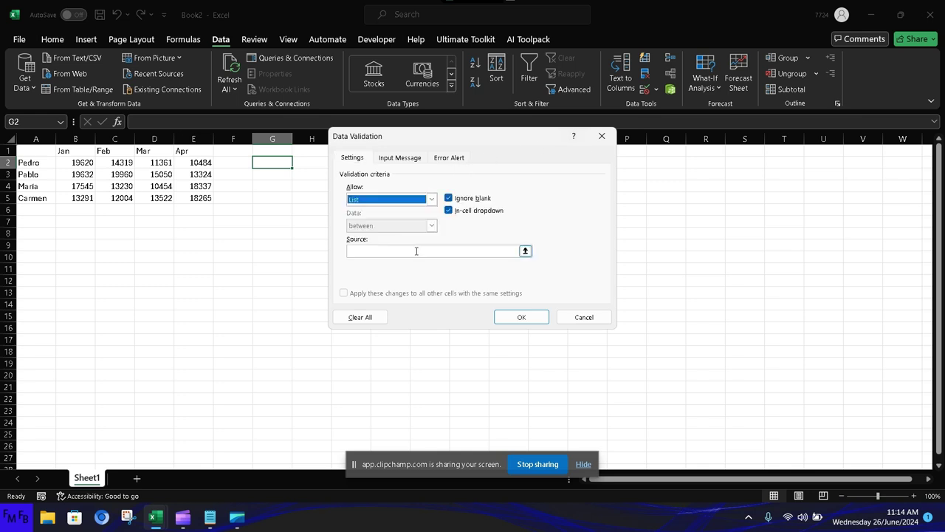
pyautogui.click(406, 252)
pyautogui.moveTo(78, 153)
pyautogui.mouseDown()
pyautogui.moveTo(144, 164)
pyautogui.moveTo(200, 151)
pyautogui.mouseUp()
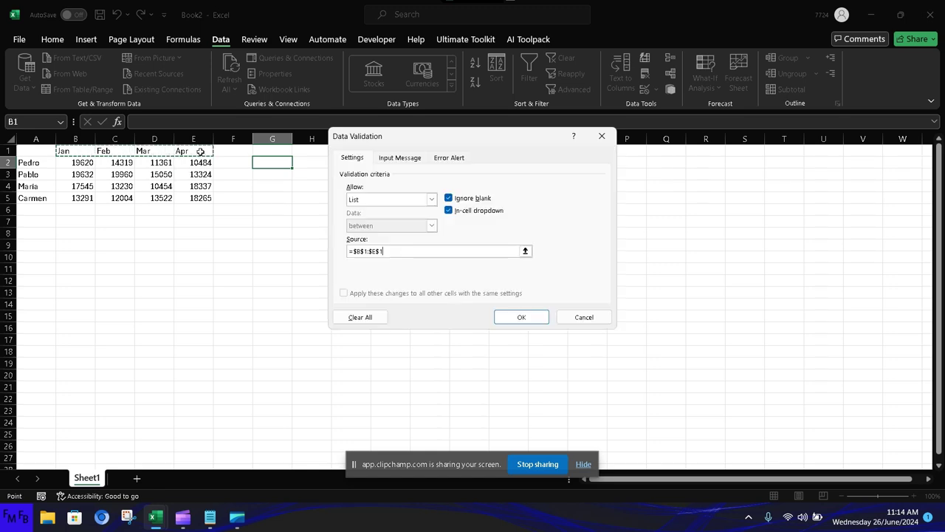
pyautogui.press('Return')
# Start H1's formula as =INDEX(A1:E5, ...) covering the whole table.
pyautogui.click(304, 150)
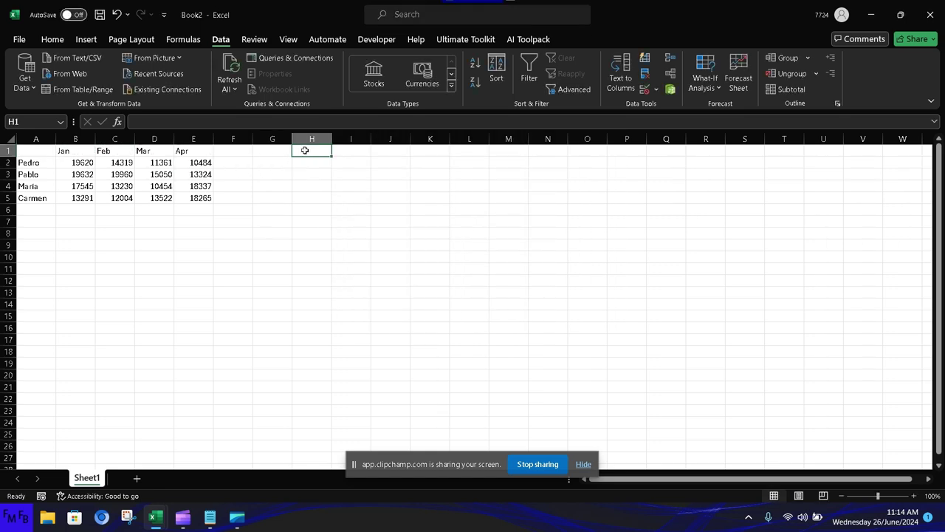
pyautogui.write('=')
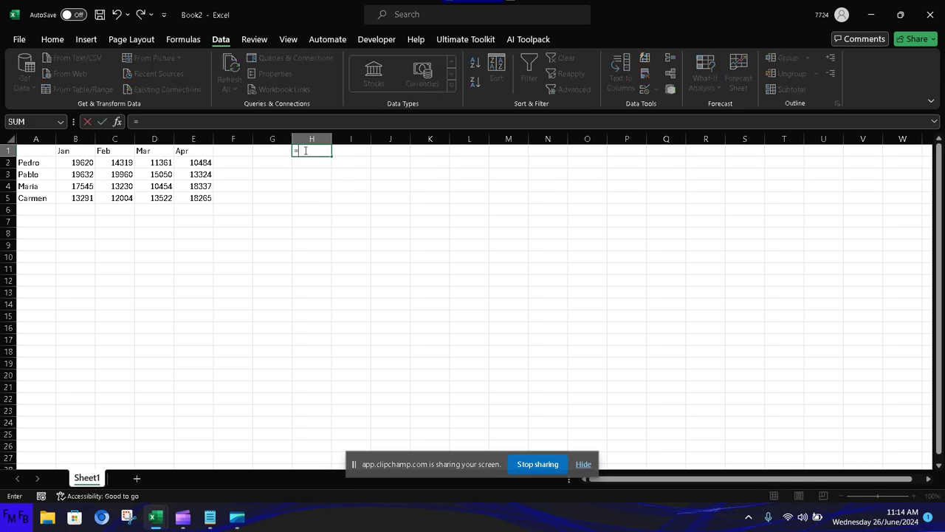
pyautogui.write('index(')
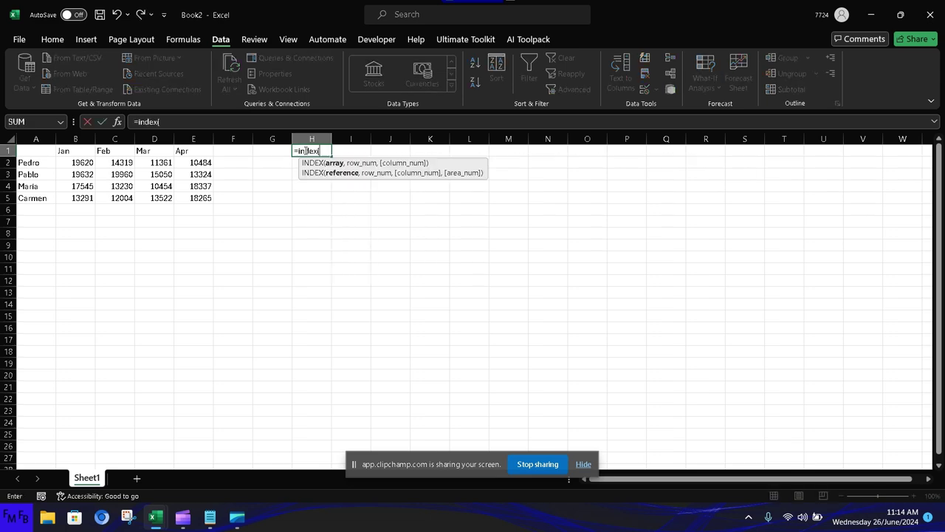
pyautogui.write(')')
pyautogui.press('Return')
pyautogui.press('Return')
pyautogui.moveTo(38, 152)
pyautogui.mouseDown()
pyautogui.moveTo(114, 189)
pyautogui.moveTo(188, 198)
pyautogui.mouseUp()
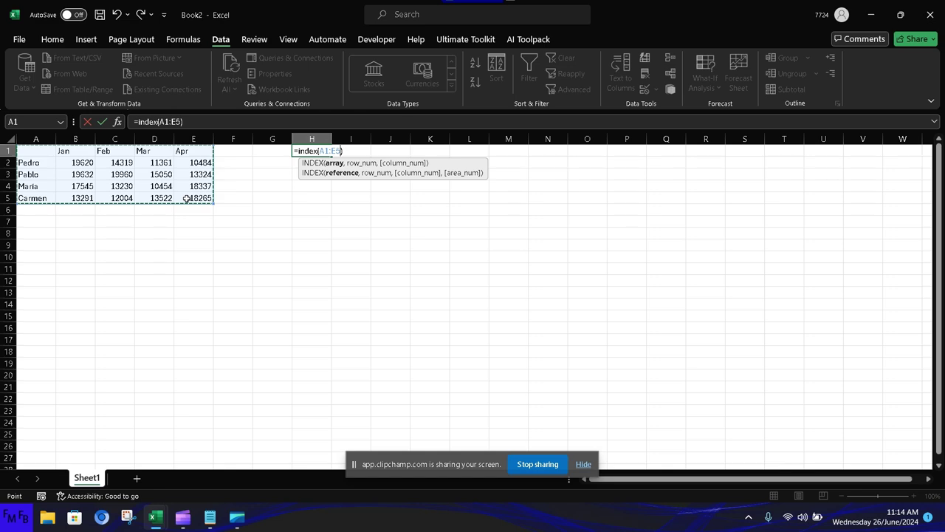
# Add MATCH(G1,A1:A5,0) as the INDEX row argument.
pyautogui.write(',matc')
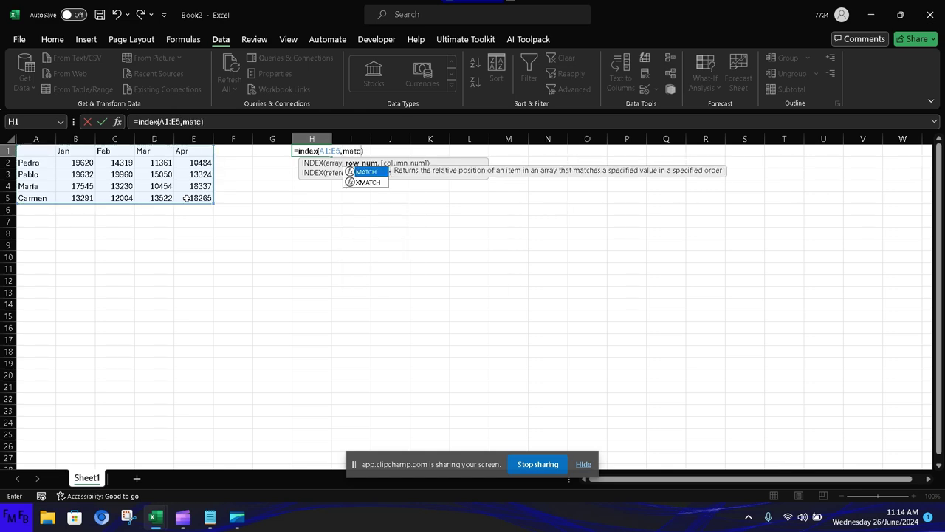
pyautogui.write('h()')
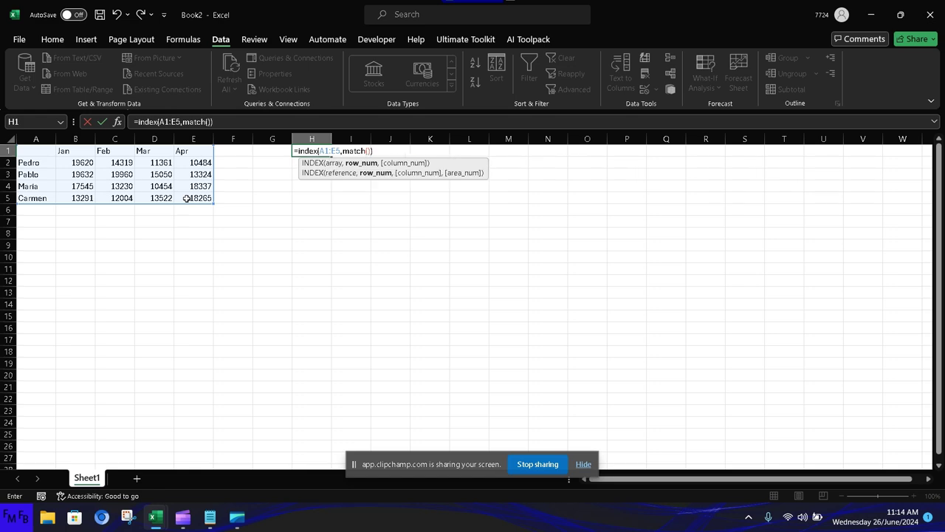
pyautogui.press('Return')
pyautogui.press('Return')
pyautogui.press('F2')
pyautogui.press('Left')
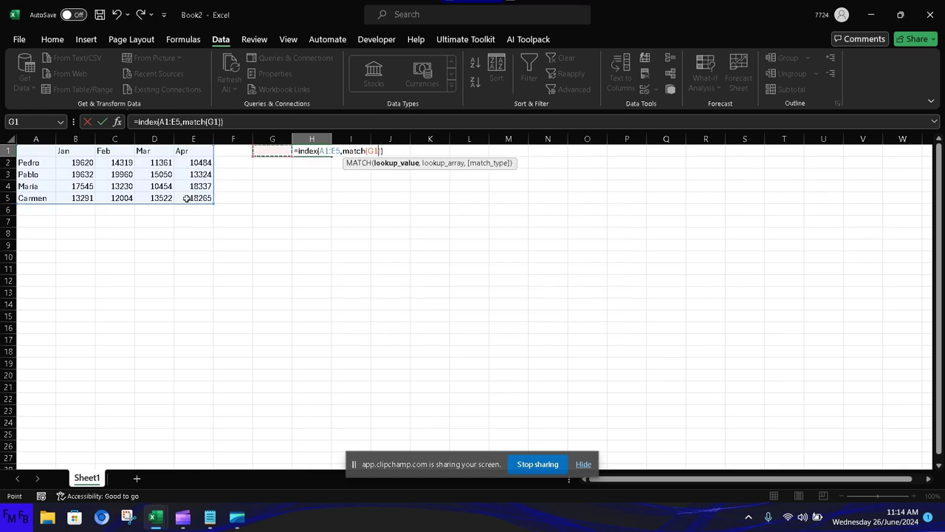
pyautogui.write(',')
pyautogui.press('Left')
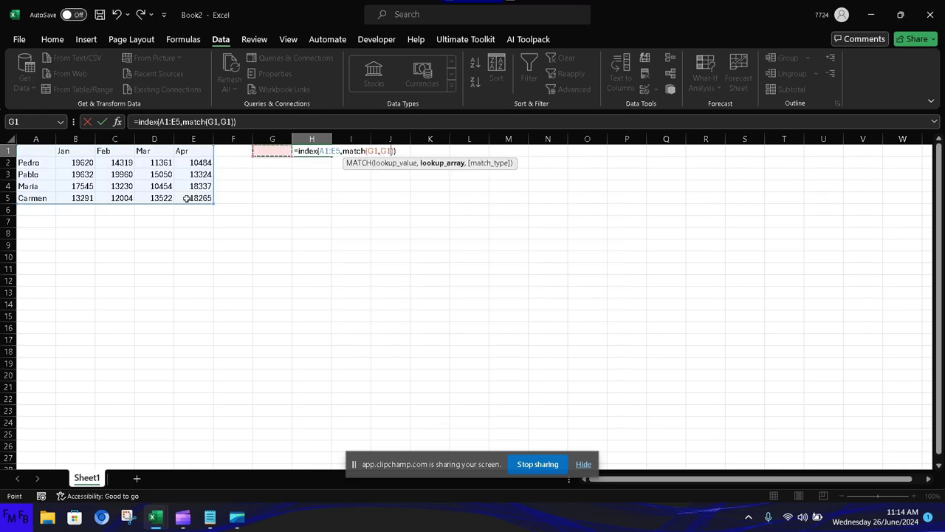
pyautogui.press('Left')
pyautogui.press('Left')
pyautogui.press('Left')
pyautogui.press('Left')
pyautogui.press('Left')
pyautogui.press('Left')
pyautogui.hotkey('shift', 'Down')
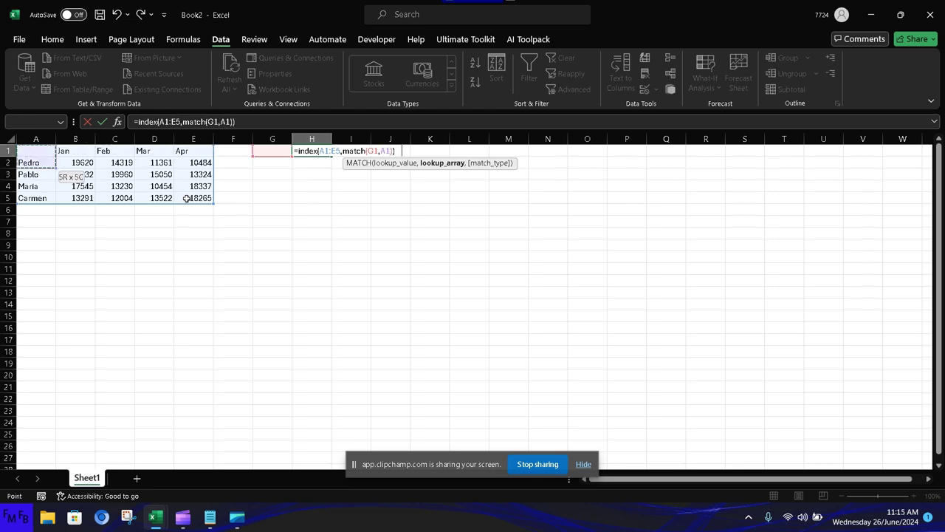
pyautogui.hotkey('shift', 'Down')
pyautogui.hotkey('shift', 'Down')
pyautogui.hotkey('shift', 'Down')
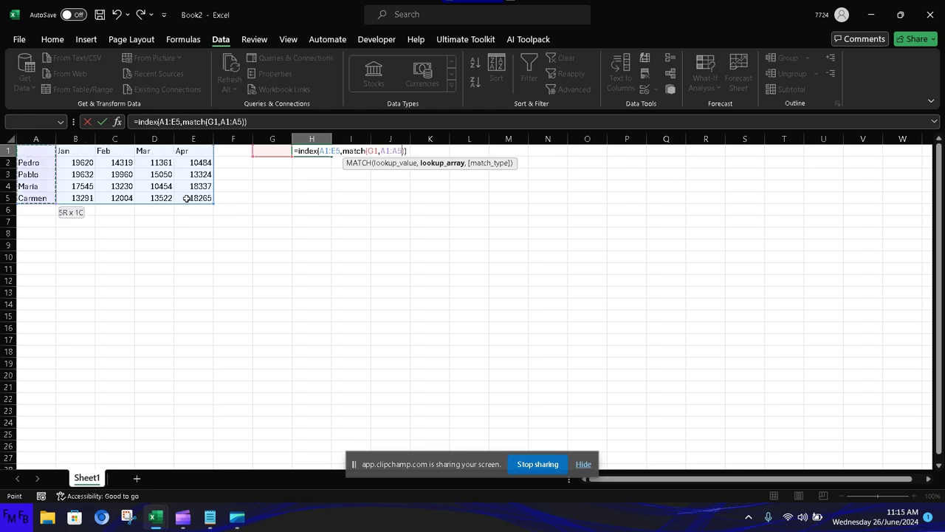
pyautogui.write(',0')
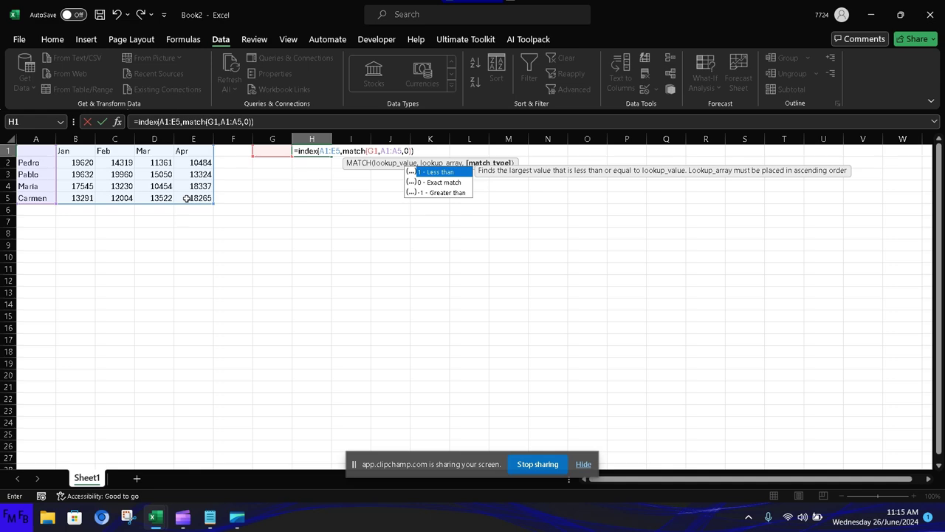
pyautogui.press('F2')
pyautogui.press('Right')
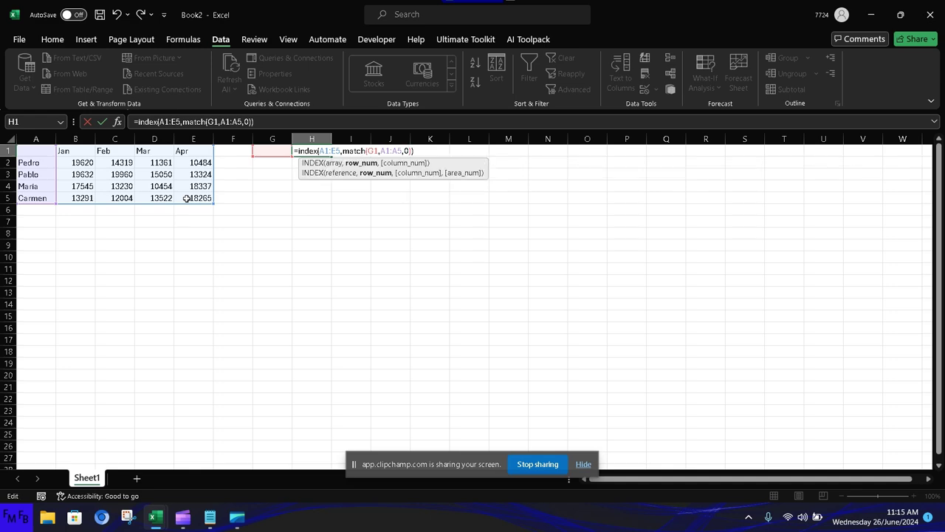
# Add MATCH(G2,A1:E1,0) as the column argument and commit the formula in H1.
pyautogui.write(',matc')
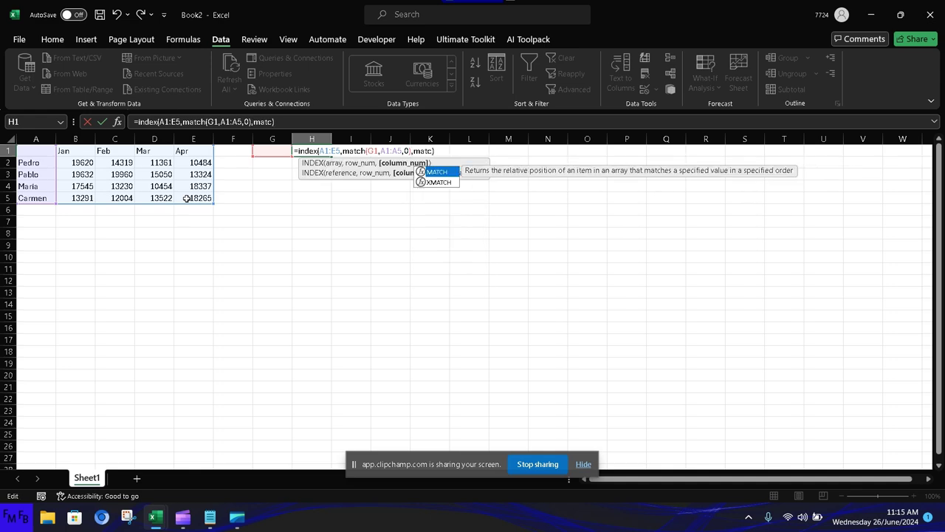
pyautogui.write('h()')
pyautogui.press('Left')
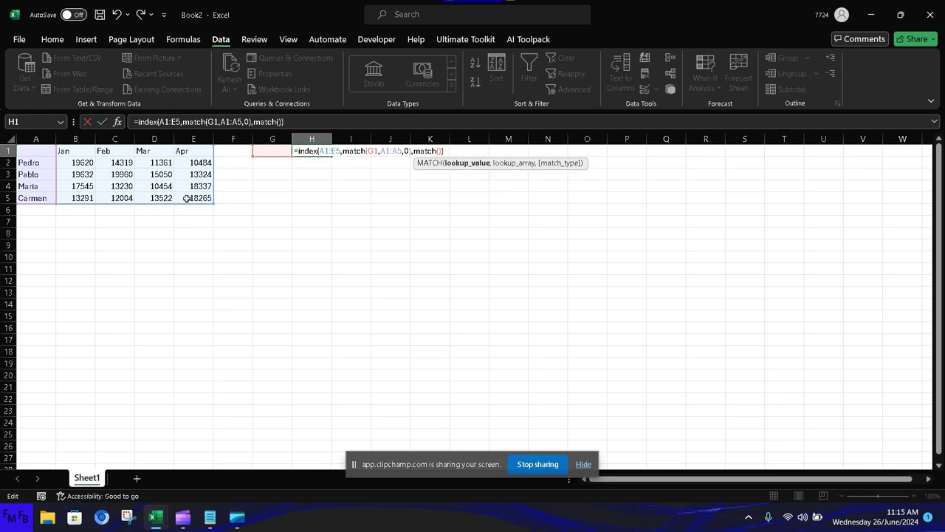
pyautogui.press('F2')
pyautogui.press('Left')
pyautogui.press('Down')
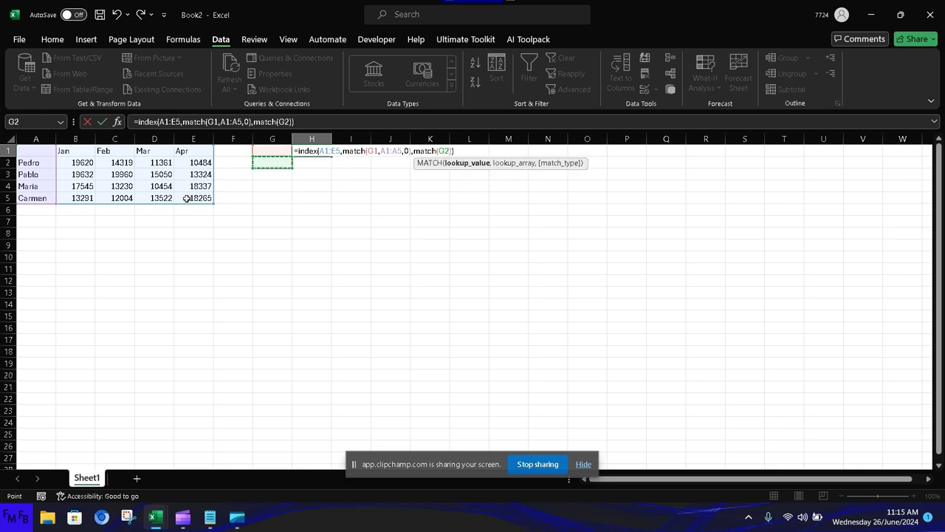
pyautogui.write(',')
pyautogui.press('Left')
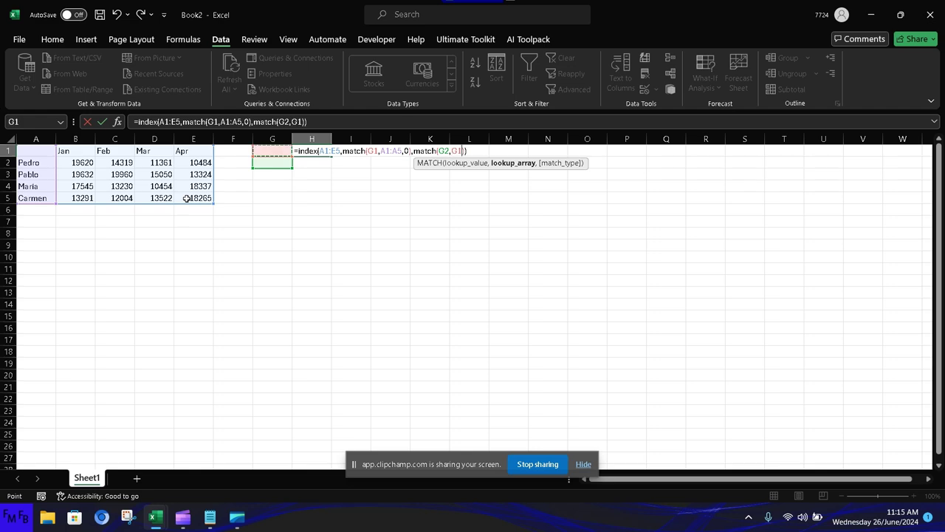
pyautogui.press('Left')
pyautogui.press('Left')
pyautogui.press('Left')
pyautogui.press('Left')
pyautogui.press('Left')
pyautogui.press('Left')
pyautogui.hotkey('shift', 'Right')
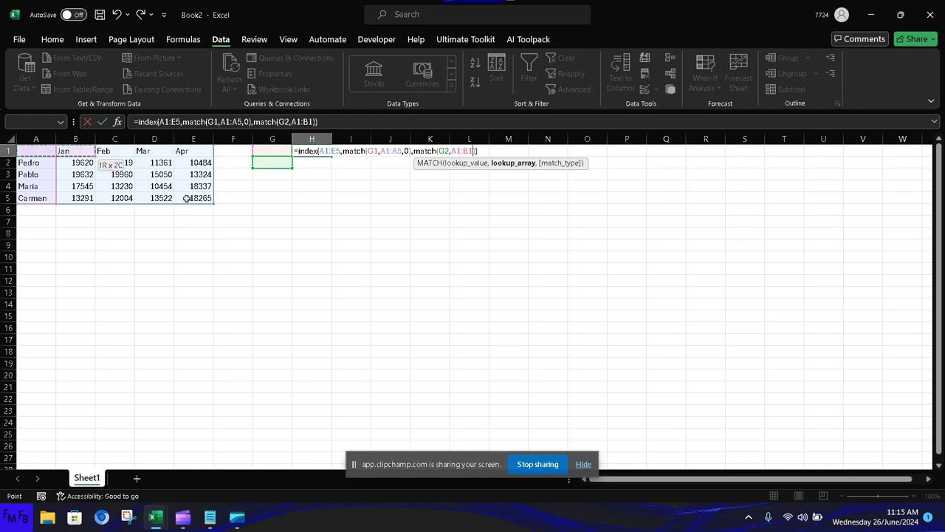
pyautogui.hotkey('shift', 'Right')
pyautogui.hotkey('shift', 'Right')
pyautogui.hotkey('shift', 'Right')
pyautogui.write(',')
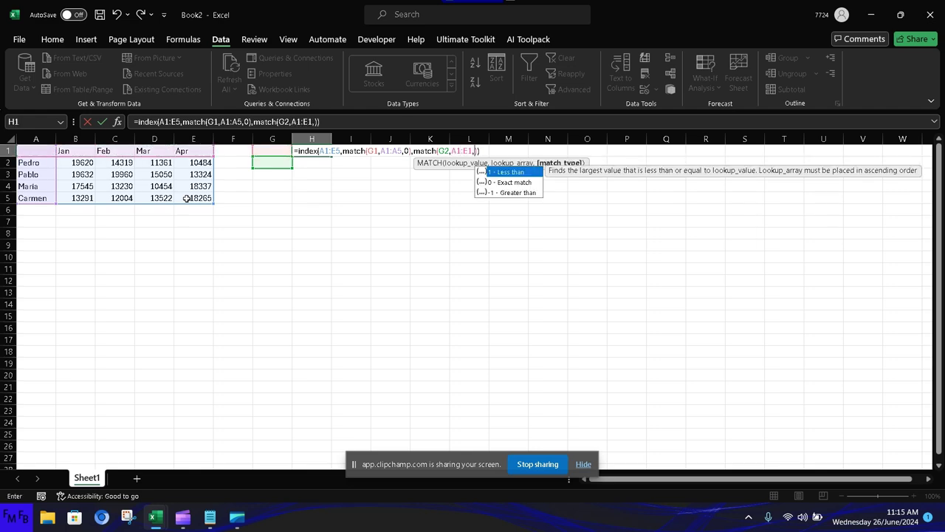
pyautogui.write('0')
pyautogui.press('Return')
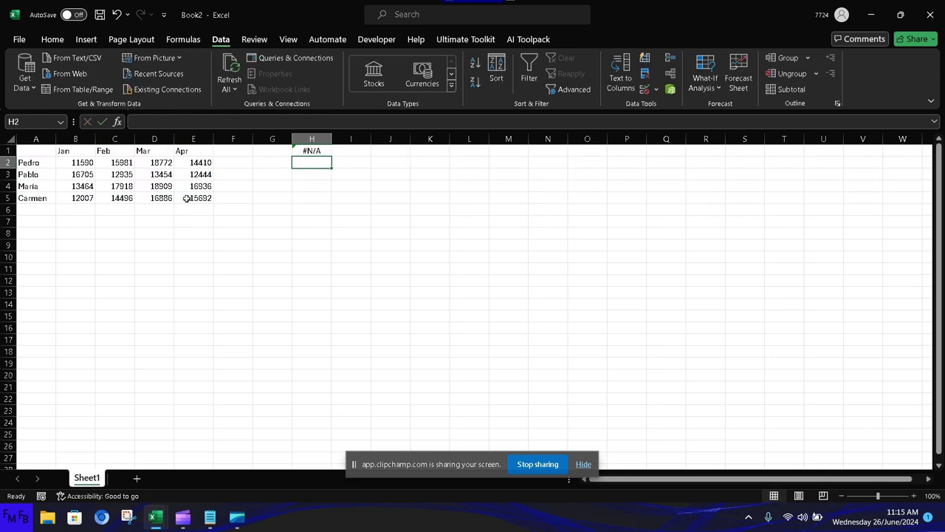
# Pick Pedro in G1 and Apr in G2, then compare H1 with E2.
pyautogui.press('Up')
pyautogui.press('Left')
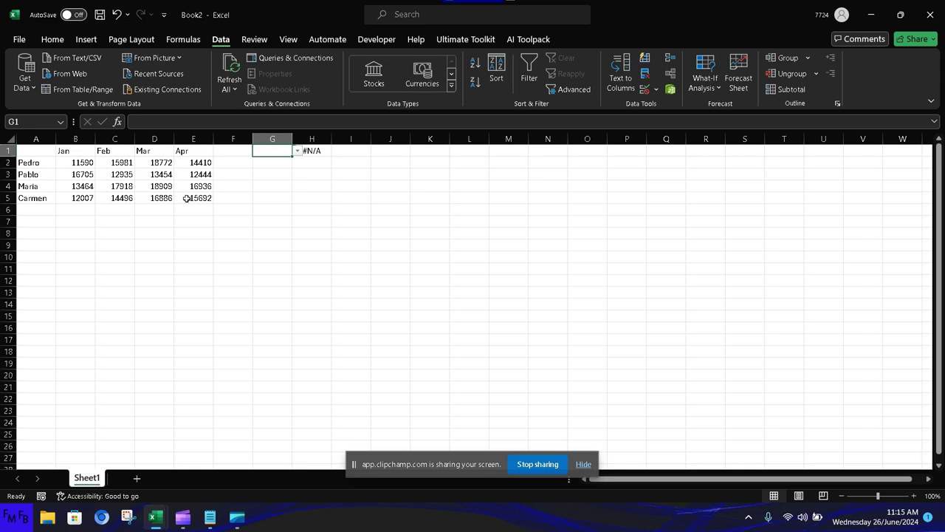
pyautogui.click(297, 151)
pyautogui.click(276, 163)
pyautogui.click(275, 167)
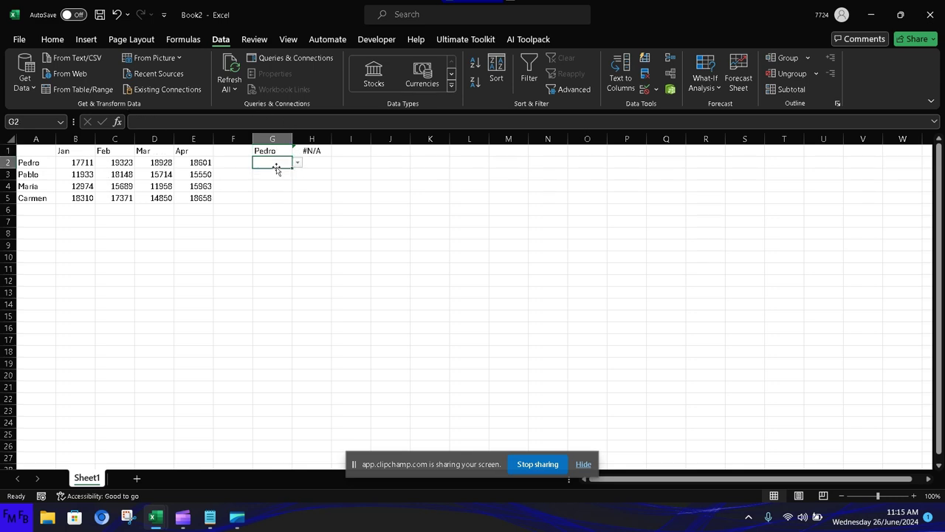
pyautogui.click(297, 162)
pyautogui.click(266, 206)
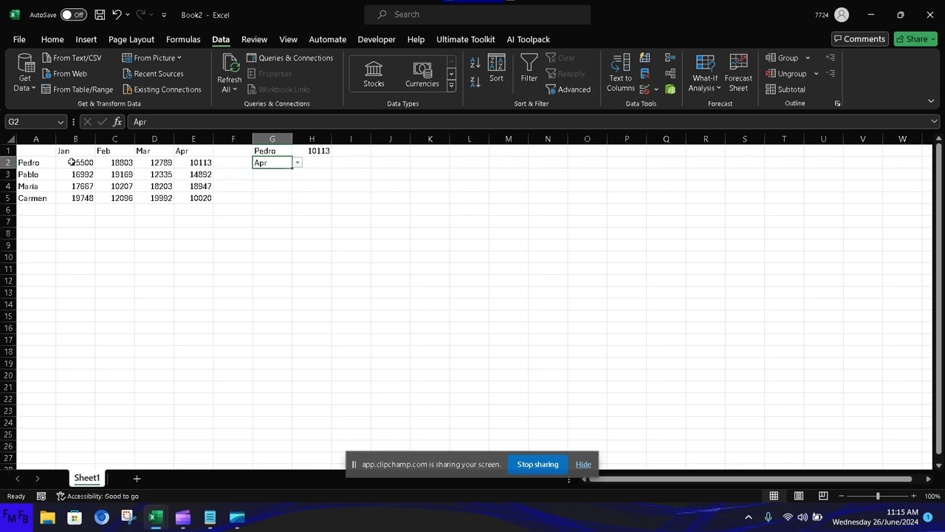
pyautogui.click(199, 161)
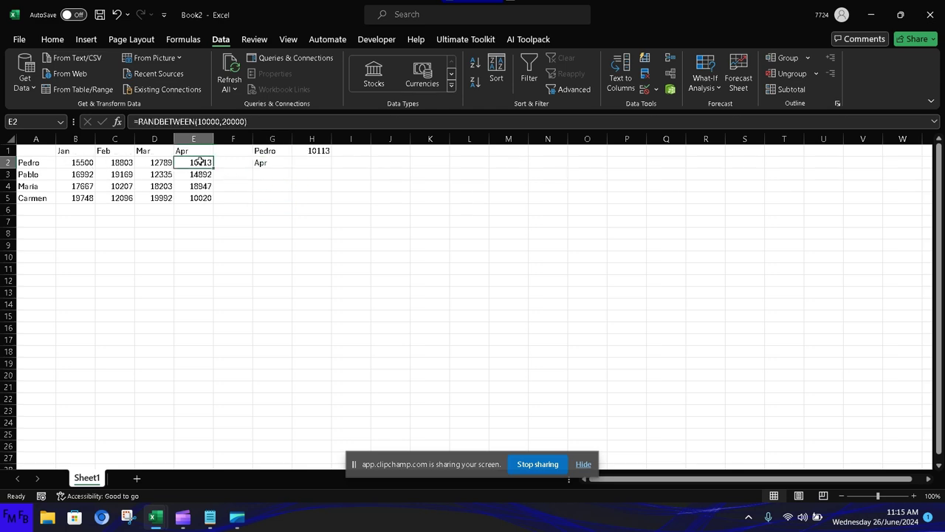
pyautogui.click(312, 152)
# Pick Maria and Mar, then confirm H1's 19226 matches D4.
pyautogui.click(282, 154)
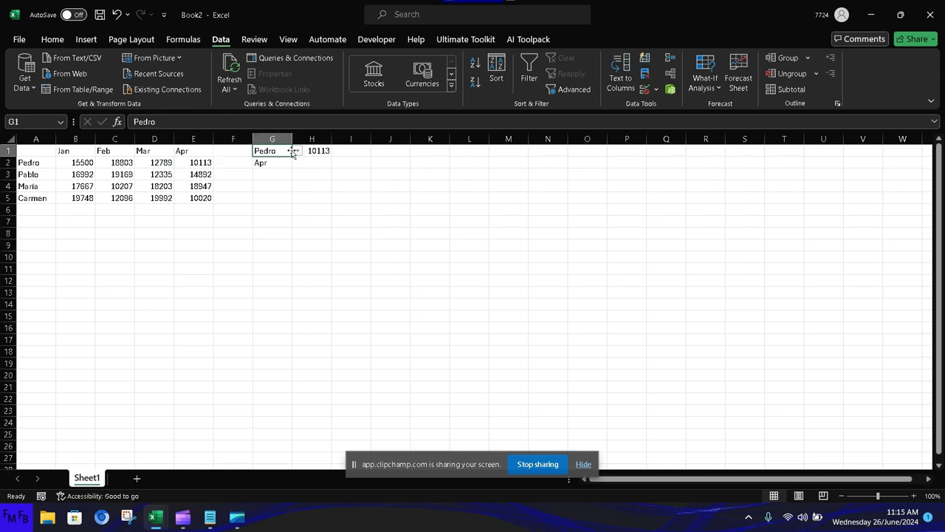
pyautogui.click(296, 151)
pyautogui.click(276, 182)
pyautogui.click(282, 164)
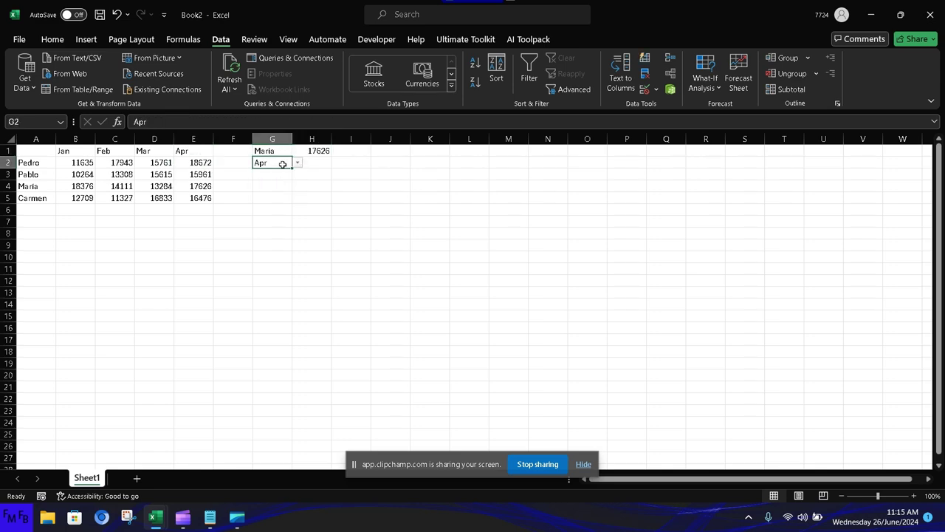
pyautogui.click(298, 163)
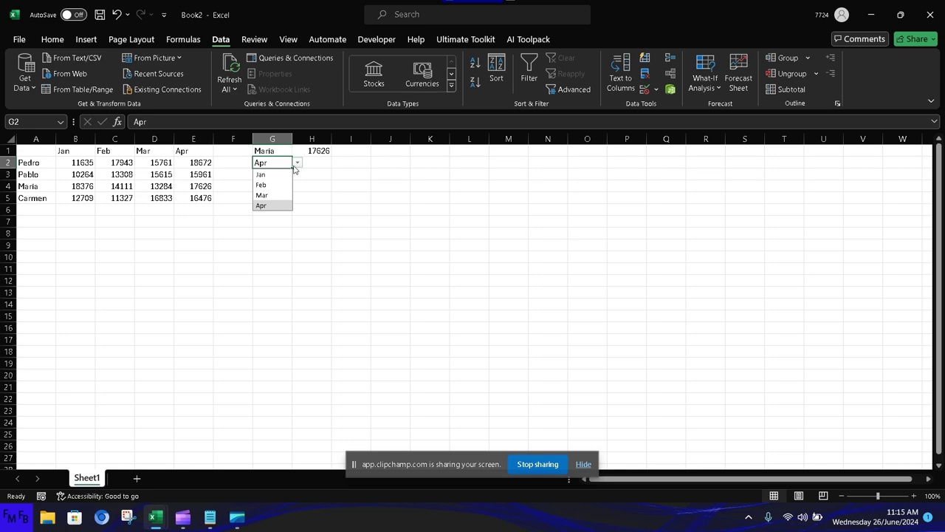
pyautogui.click(270, 194)
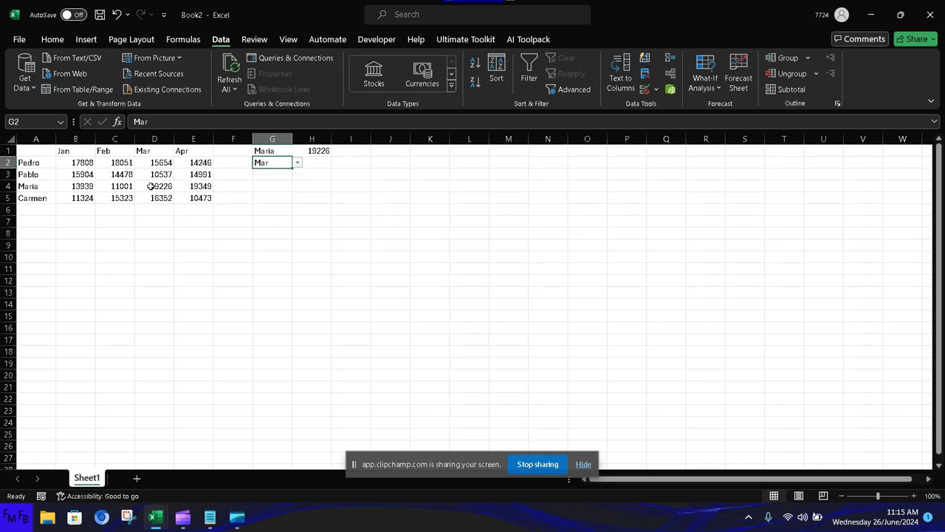
pyautogui.click(151, 186)
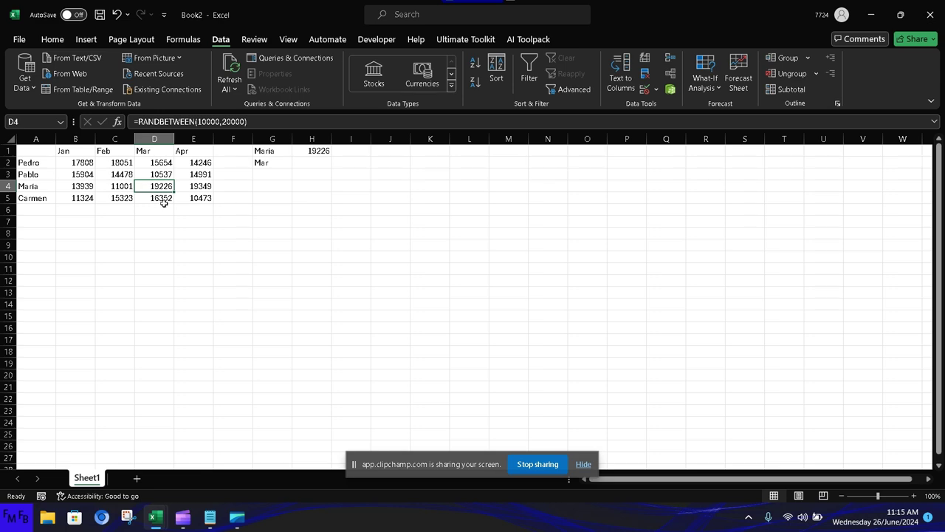
pyautogui.click(320, 162)
pyautogui.click(319, 150)
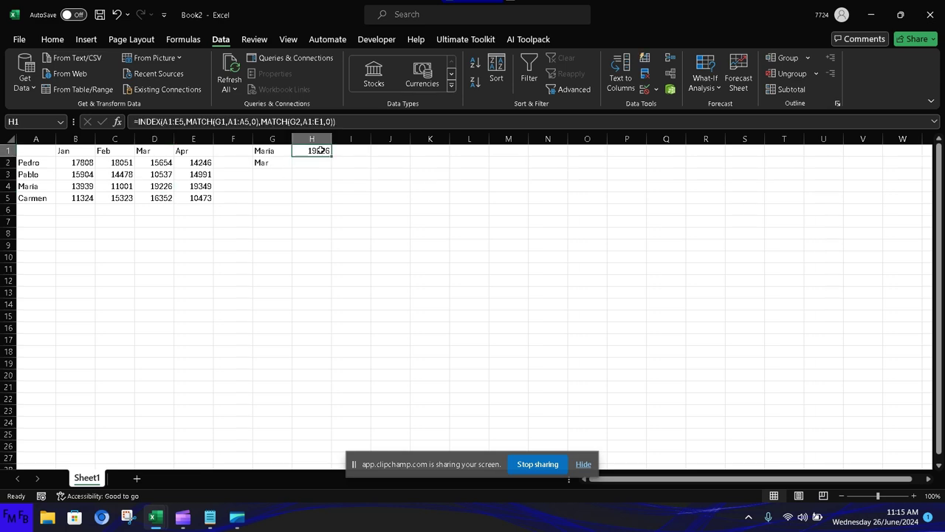